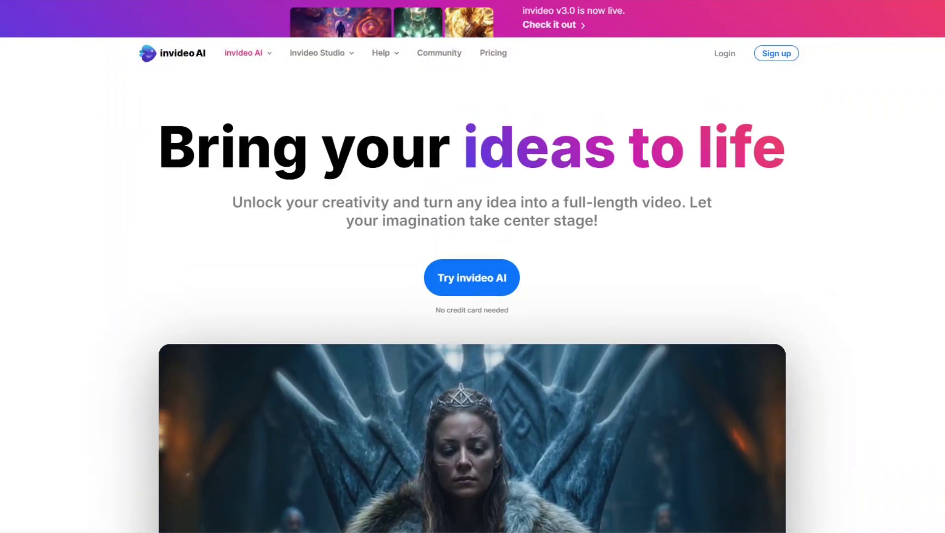
{"action": "scroll", "coordinate": [473, 295], "scroll_direction": "down", "scroll_amount": 1}
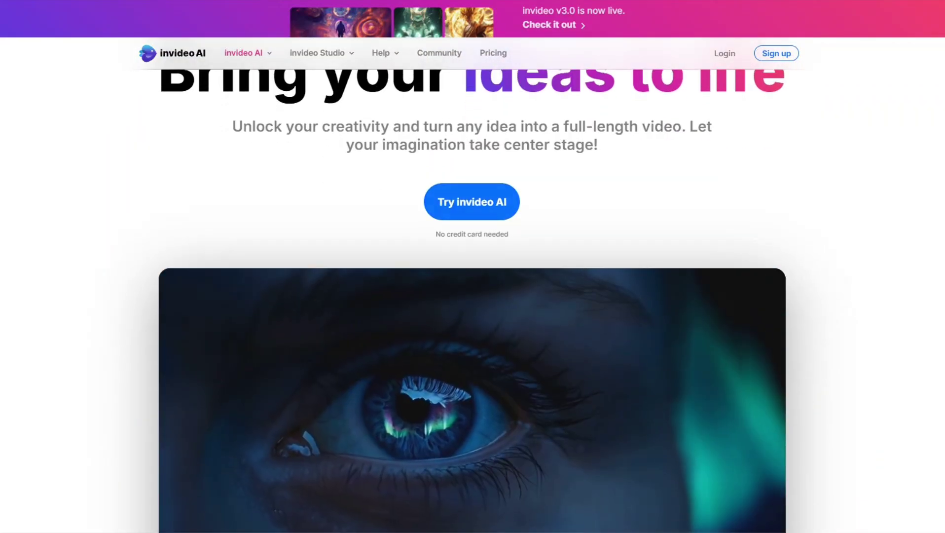
{"action": "scroll", "coordinate": [472, 295], "scroll_direction": "down", "scroll_amount": 1}
{"action": "scroll", "coordinate": [472, 295], "scroll_direction": "down", "scroll_amount": 3}
{"action": "scroll", "coordinate": [473, 295], "scroll_direction": "up", "scroll_amount": 1}
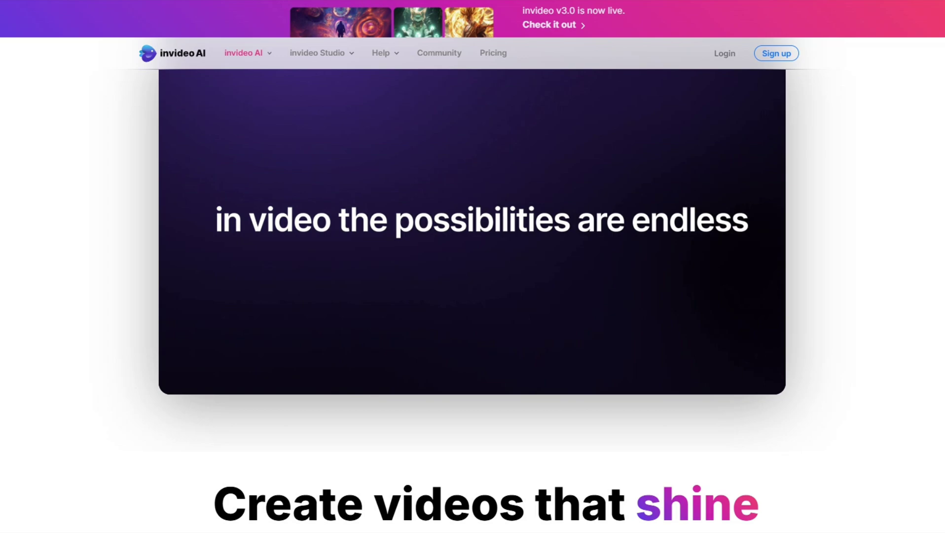
{"action": "scroll", "coordinate": [473, 295], "scroll_direction": "up", "scroll_amount": 2}
{"action": "scroll", "coordinate": [473, 295], "scroll_direction": "down", "scroll_amount": 2}
{"action": "scroll", "coordinate": [472, 295], "scroll_direction": "down", "scroll_amount": 1}
{"action": "scroll", "coordinate": [473, 295], "scroll_direction": "down", "scroll_amount": 5}
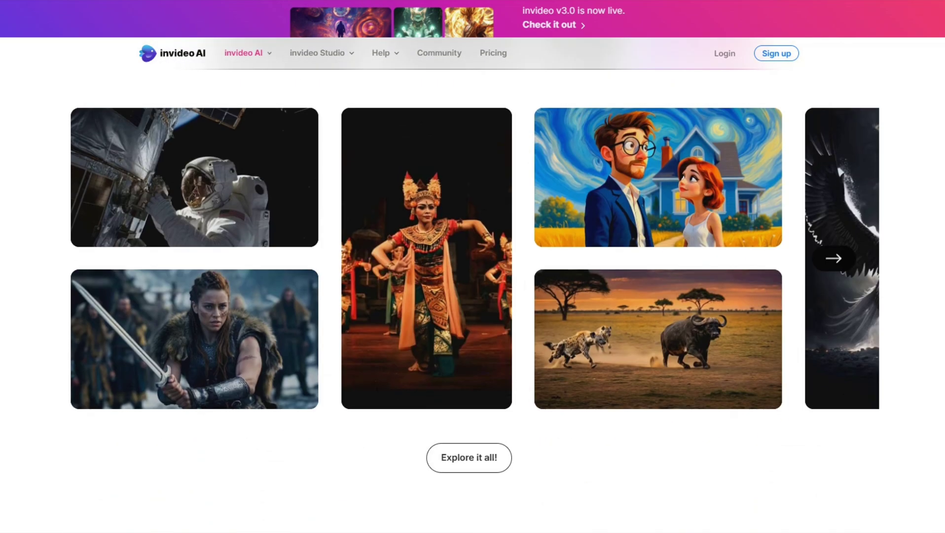
{"action": "scroll", "coordinate": [472, 295], "scroll_direction": "up", "scroll_amount": 1}
{"action": "scroll", "coordinate": [473, 295], "scroll_direction": "up", "scroll_amount": 1}
{"action": "scroll", "coordinate": [473, 295], "scroll_direction": "down", "scroll_amount": 5}
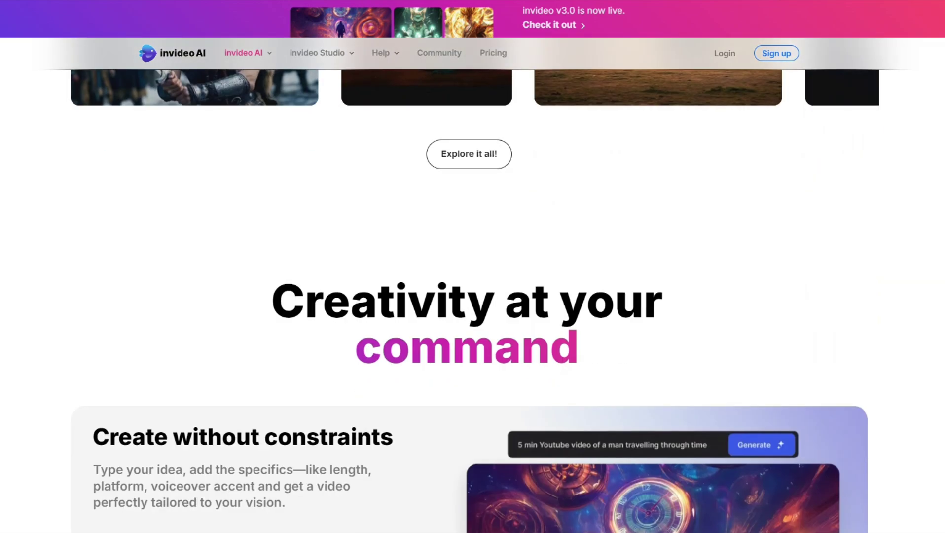
{"action": "scroll", "coordinate": [473, 295], "scroll_direction": "down", "scroll_amount": 2}
{"action": "scroll", "coordinate": [473, 295], "scroll_direction": "down", "scroll_amount": 4}
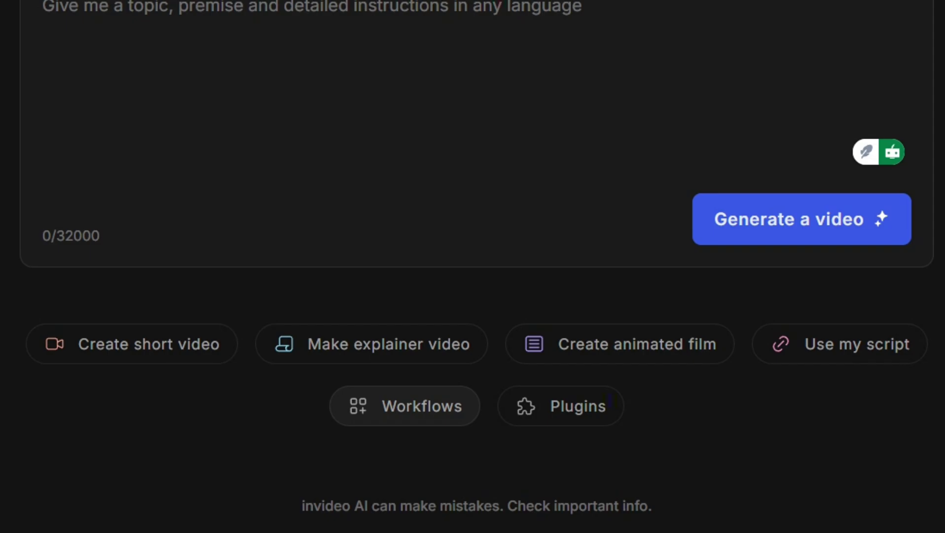
- Browse the workflow library and select the full GJ 1214 b script in ChatGPT for copying
{"action": "left_click", "coordinate": [405, 406]}
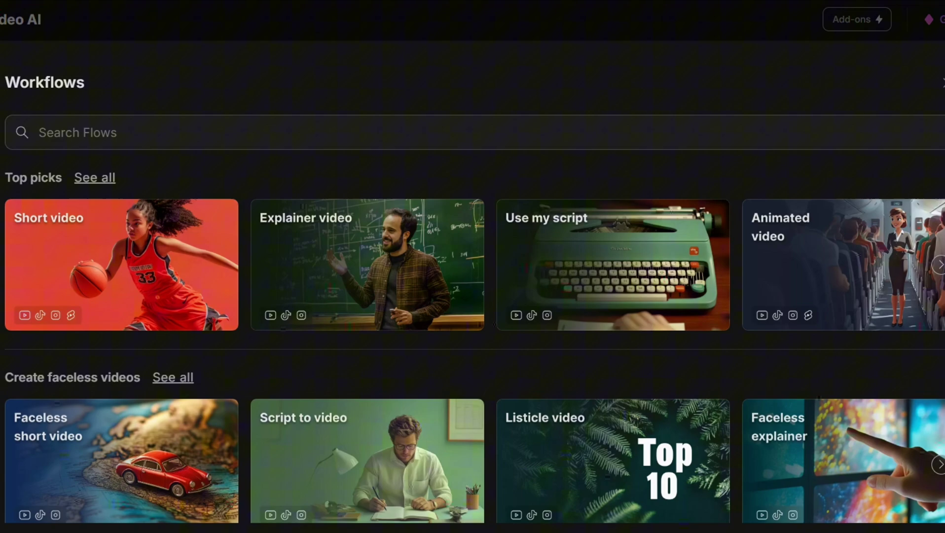
{"action": "scroll", "coordinate": [473, 347], "scroll_direction": "down", "scroll_amount": 1}
{"action": "scroll", "coordinate": [473, 347], "scroll_direction": "down", "scroll_amount": 3}
{"action": "scroll", "coordinate": [472, 347], "scroll_direction": "down", "scroll_amount": 2}
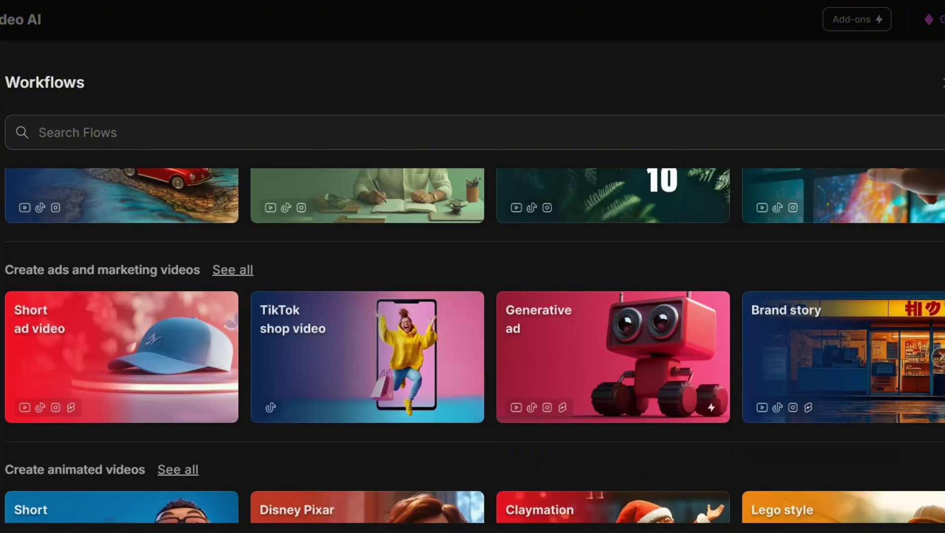
{"action": "scroll", "coordinate": [473, 347], "scroll_direction": "down", "scroll_amount": 3}
{"action": "scroll", "coordinate": [473, 347], "scroll_direction": "down", "scroll_amount": 1}
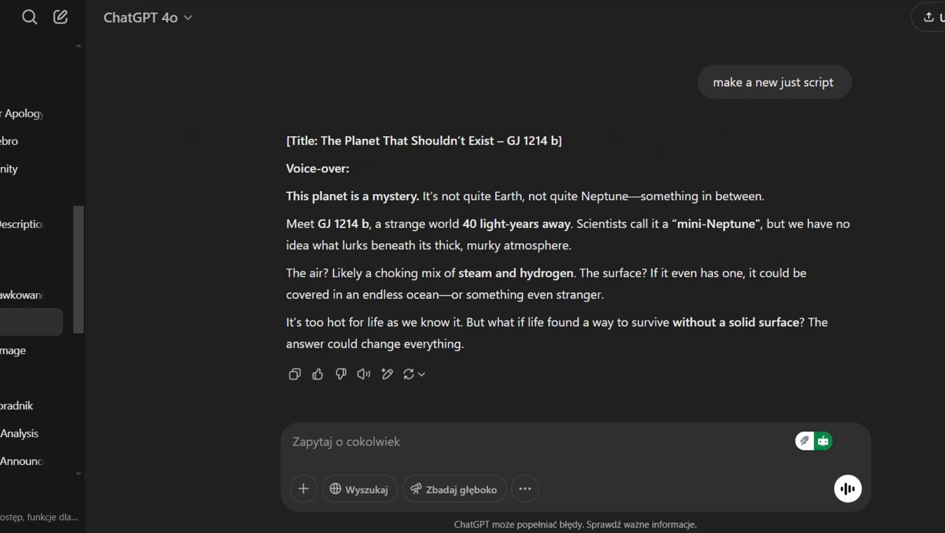
{"action": "mouse_move", "coordinate": [287, 195]}
{"action": "left_mouse_down"}
{"action": "mouse_move", "coordinate": [310, 195]}
{"action": "mouse_move", "coordinate": [525, 323]}
{"action": "mouse_move", "coordinate": [463, 344]}
{"action": "left_mouse_up"}
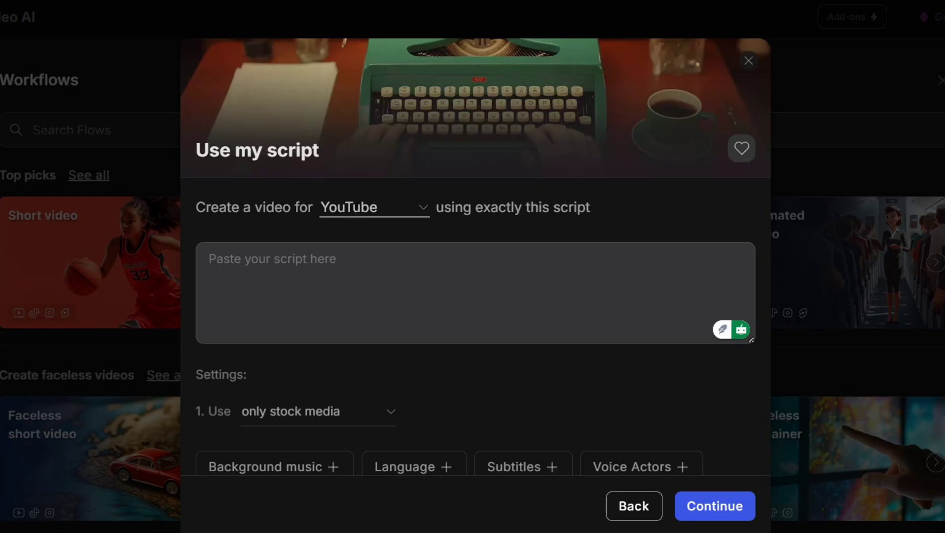
- Paste the GJ 1214 b script into the script box and show the media-source choices
{"action": "key", "text": "ctrl+v"}
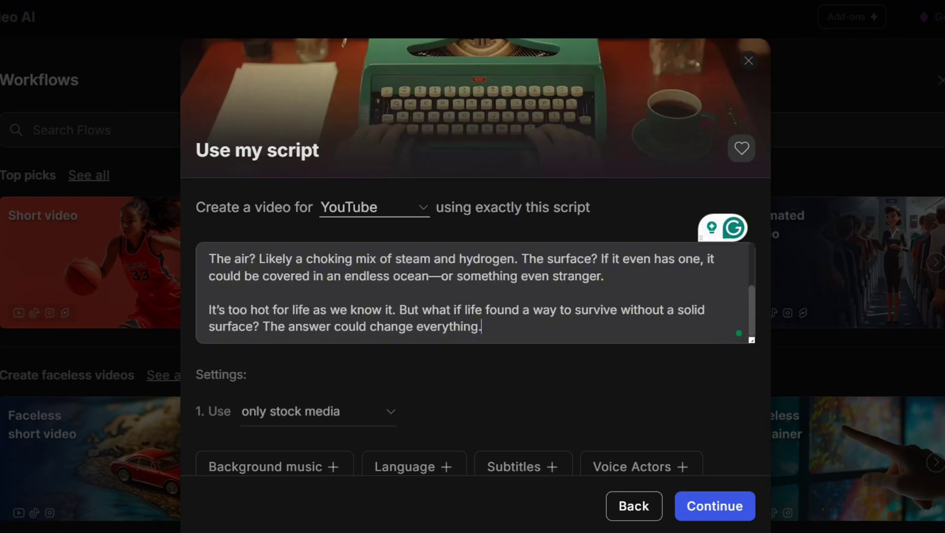
{"action": "scroll", "coordinate": [416, 347], "scroll_direction": "down", "scroll_amount": 2}
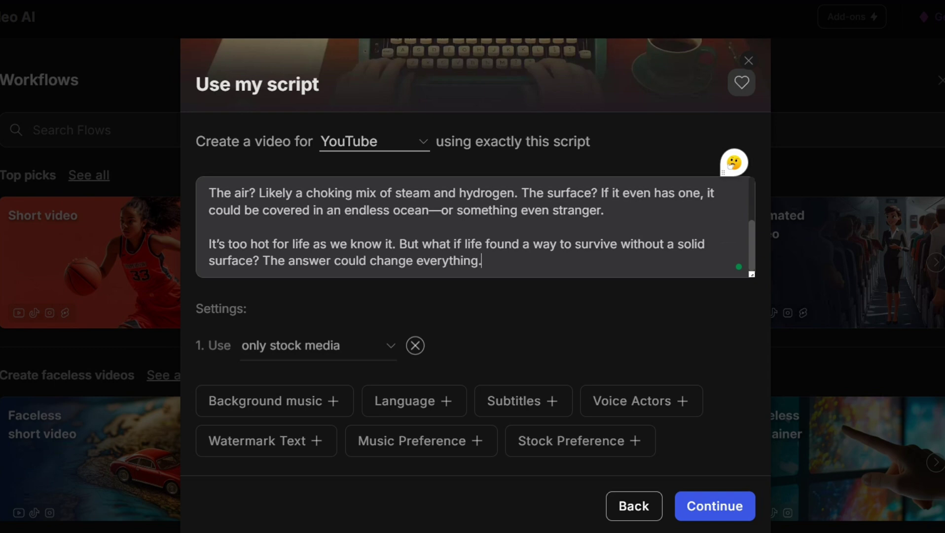
{"action": "left_click", "coordinate": [392, 346]}
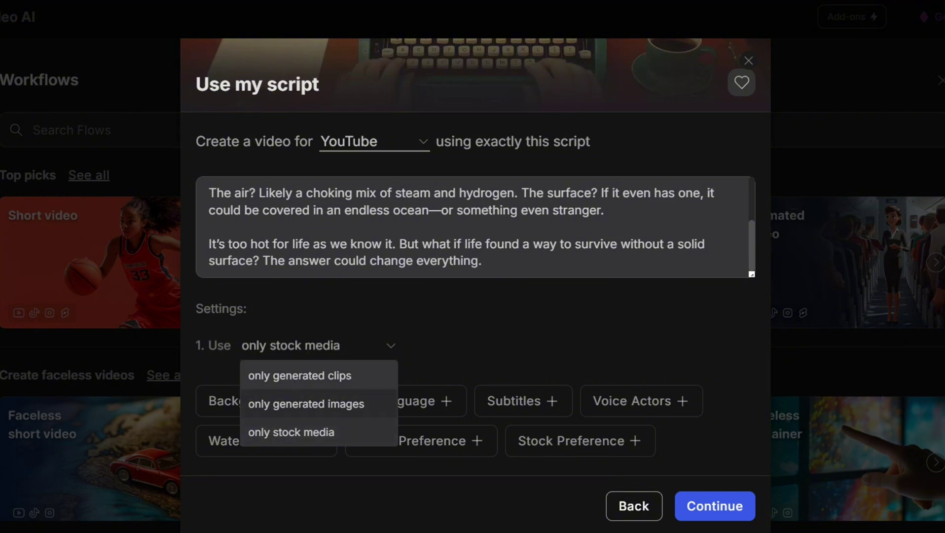
- Choose only generated clips, ambient background music, English, and clean subtitles with outline
{"action": "left_click", "coordinate": [300, 375]}
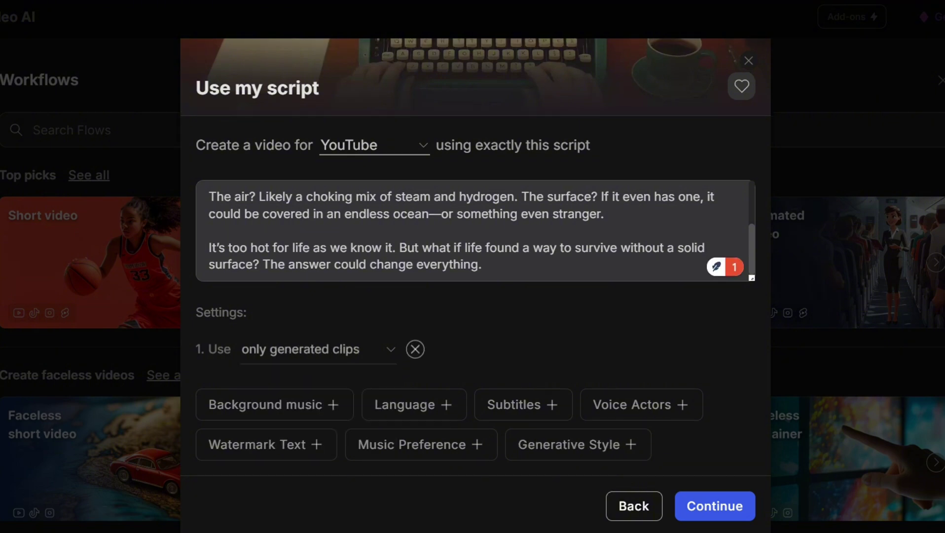
{"action": "left_click", "coordinate": [274, 400]}
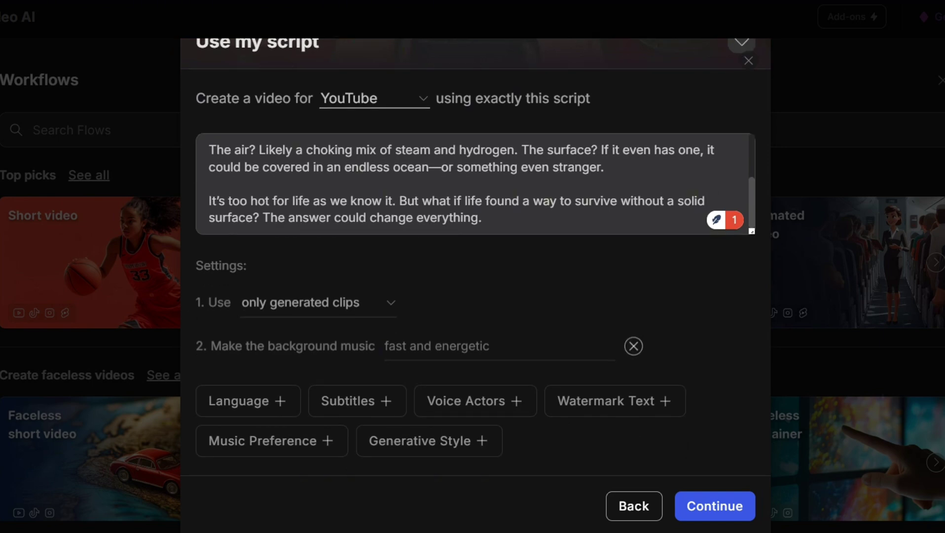
{"action": "type", "text": "ambi"}
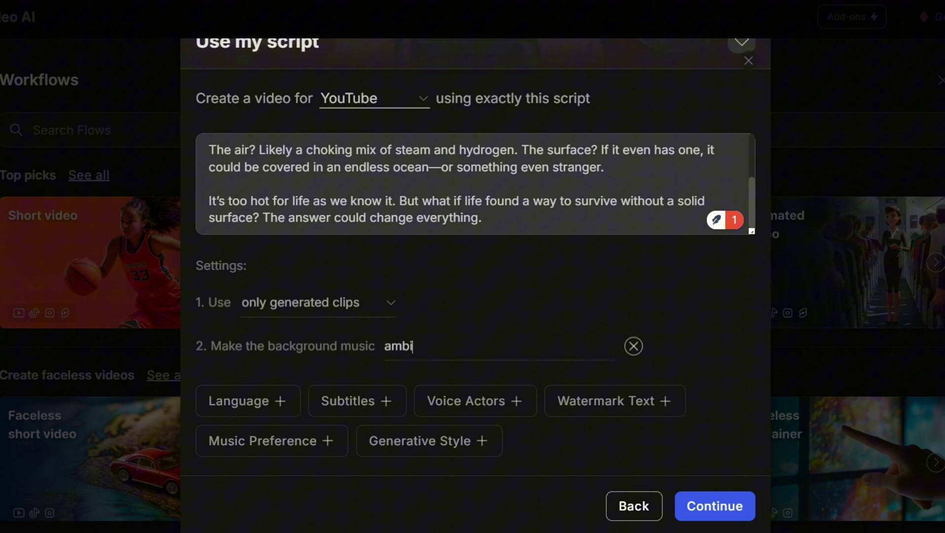
{"action": "type", "text": "ent"}
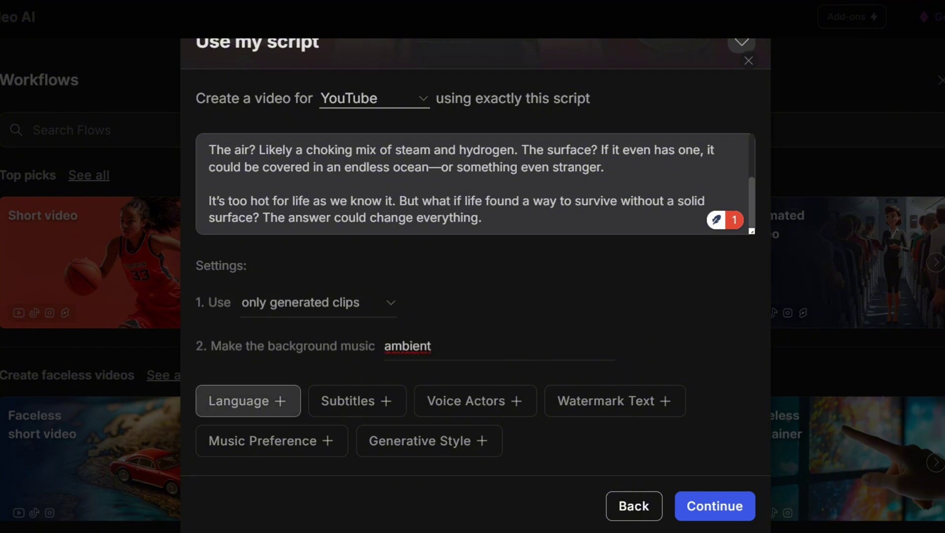
{"action": "left_click", "coordinate": [247, 401]}
{"action": "scroll", "coordinate": [517, 390], "scroll_direction": "down", "scroll_amount": 1}
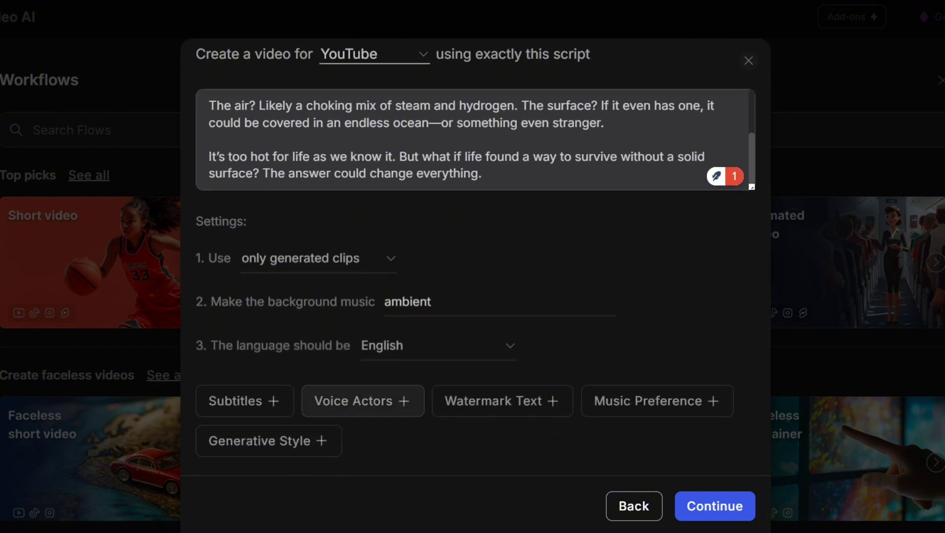
{"action": "left_click", "coordinate": [239, 399]}
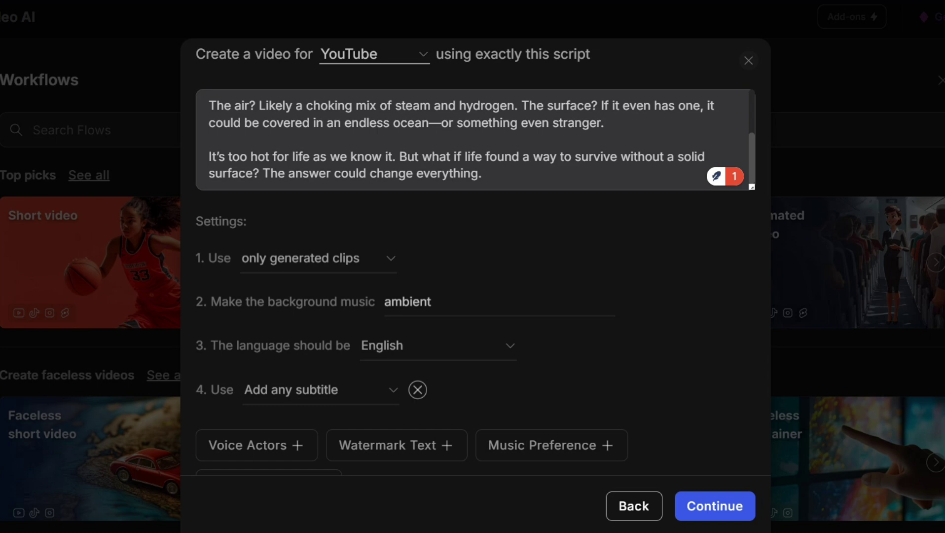
{"action": "left_click", "coordinate": [318, 390]}
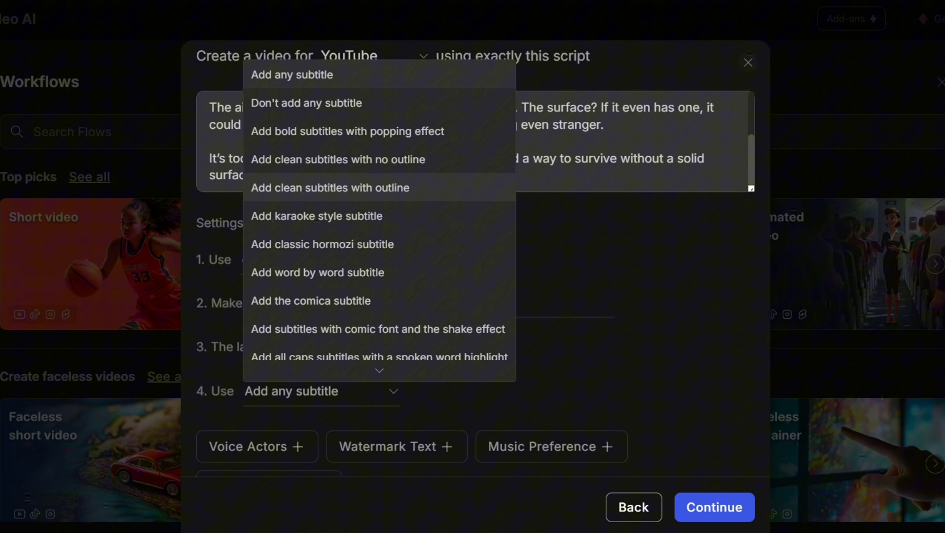
{"action": "left_click", "coordinate": [330, 187]}
{"action": "scroll", "coordinate": [458, 391], "scroll_direction": "down", "scroll_amount": 1}
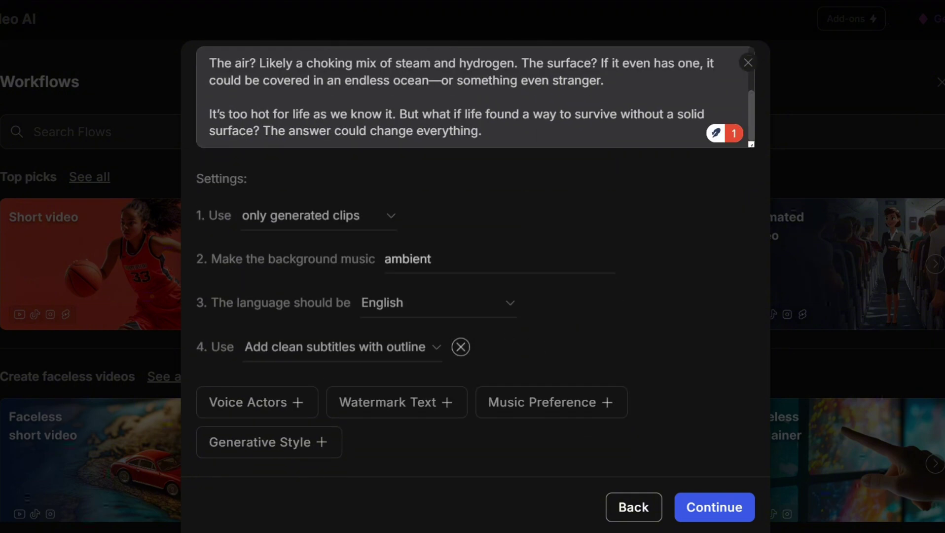
- Add a male, young British narrator voice, leaving the speaker choice unchanged
{"action": "left_click", "coordinate": [257, 402]}
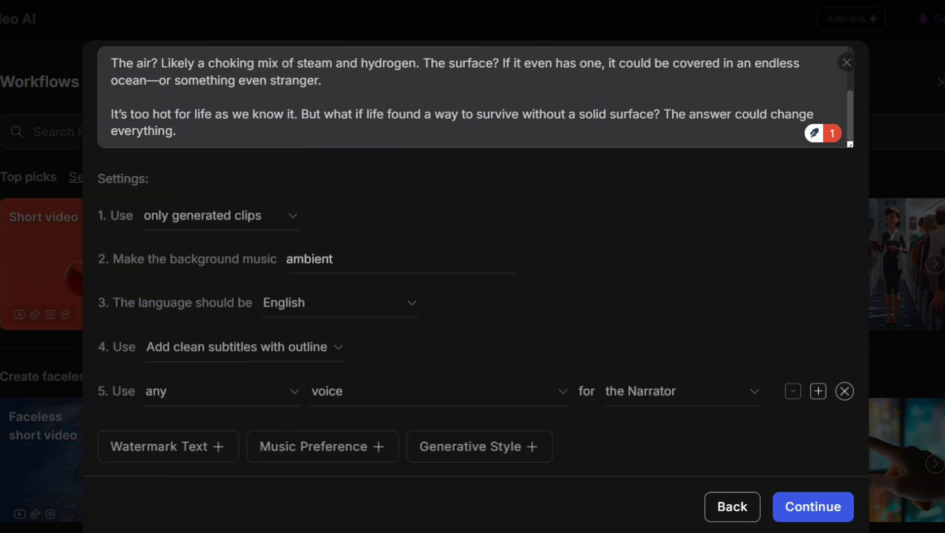
{"action": "left_click", "coordinate": [221, 392]}
{"action": "left_click", "coordinate": [165, 448]}
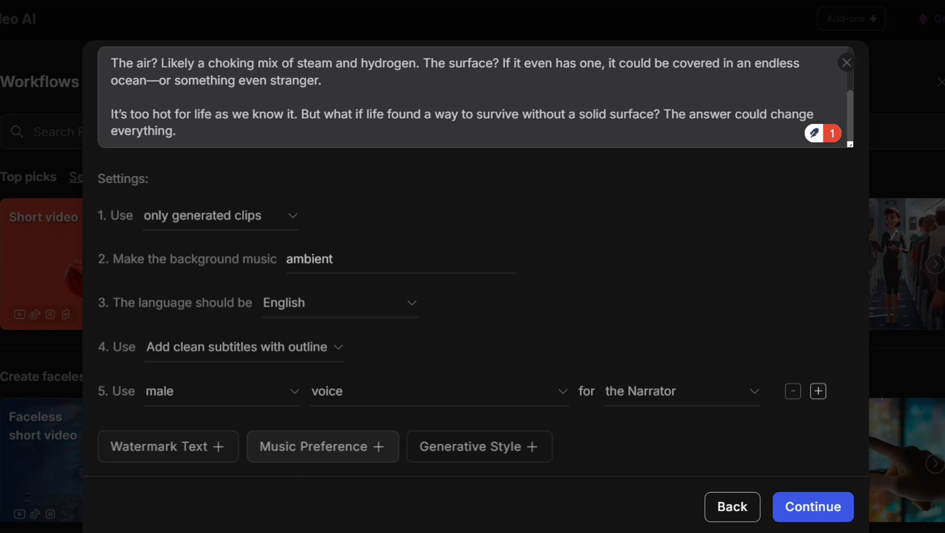
{"action": "left_click", "coordinate": [436, 391]}
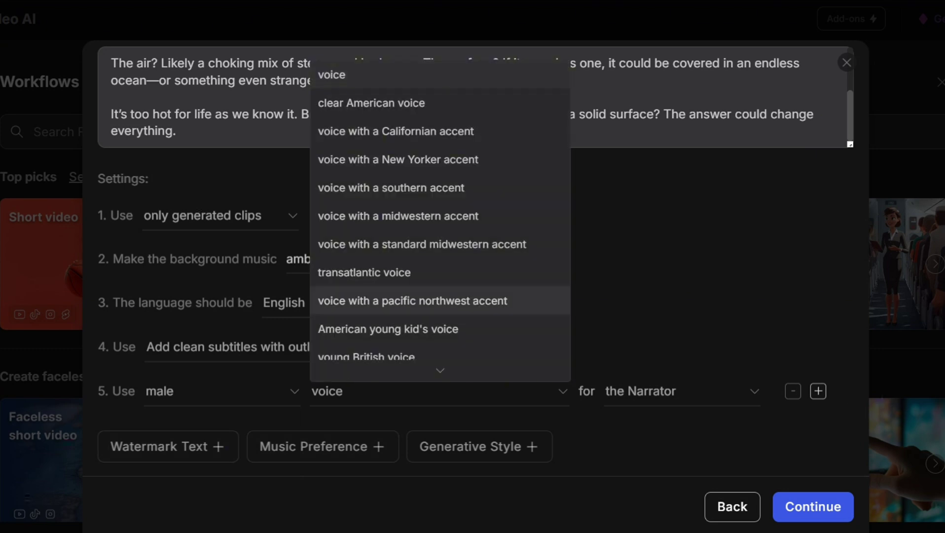
{"action": "scroll", "coordinate": [440, 288], "scroll_direction": "down", "scroll_amount": 1}
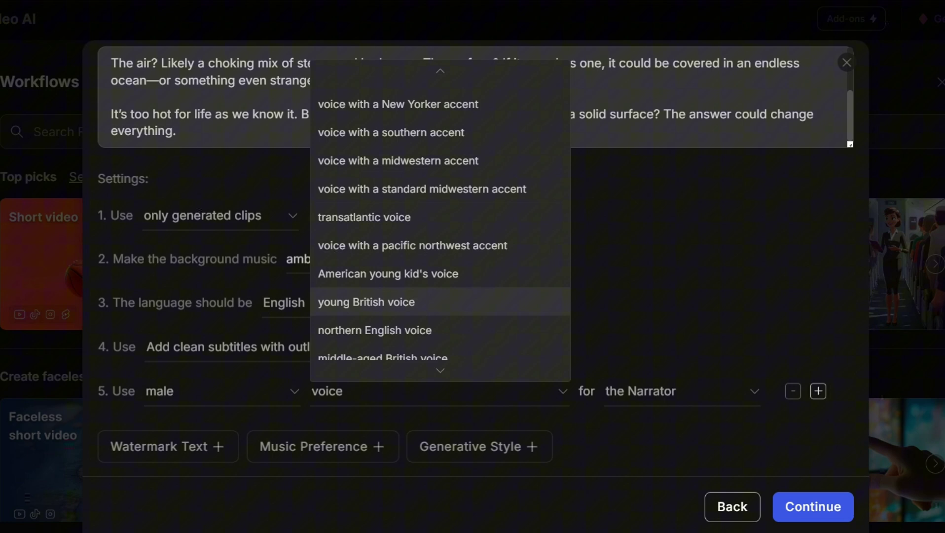
{"action": "left_click", "coordinate": [366, 301]}
{"action": "left_click", "coordinate": [640, 391]}
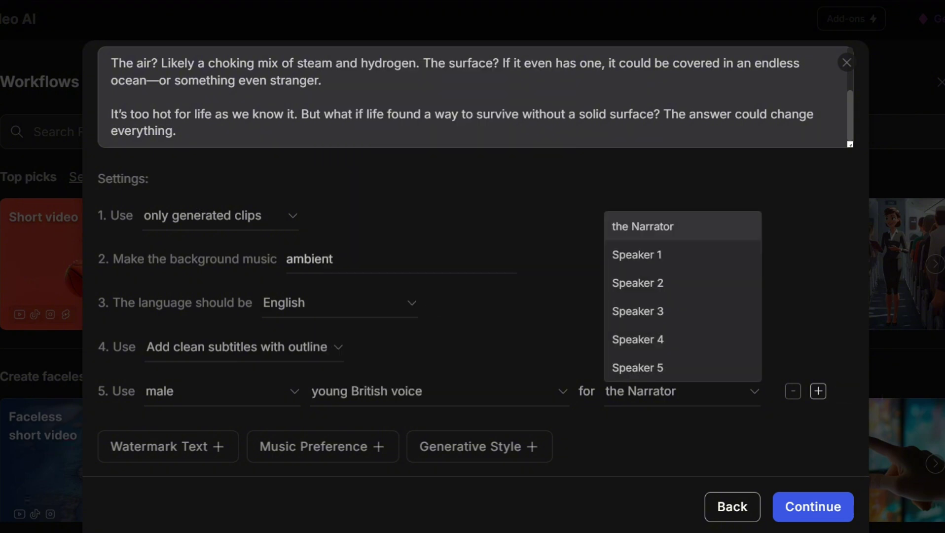
{"action": "key", "text": "Escape"}
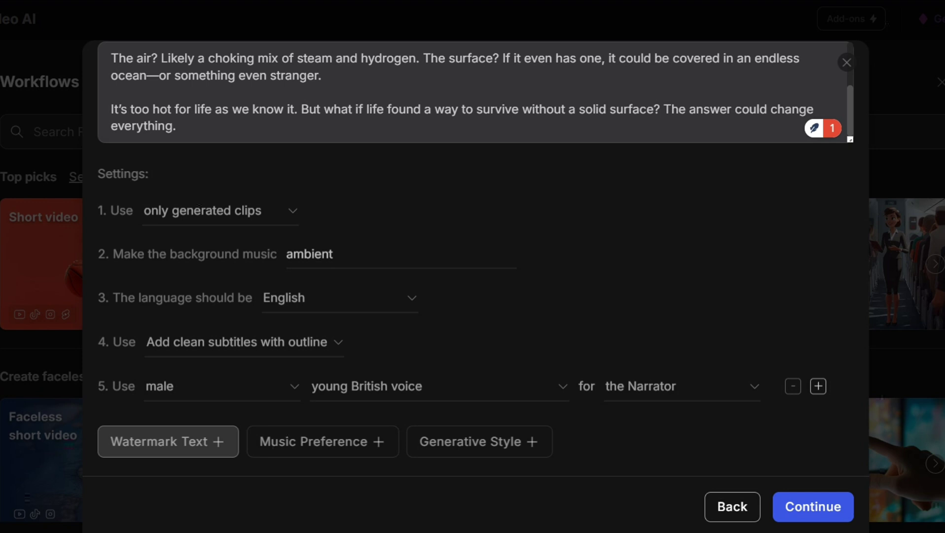
- Add a watermark setting and a music preference using the best available audio
{"action": "left_click", "coordinate": [168, 442]}
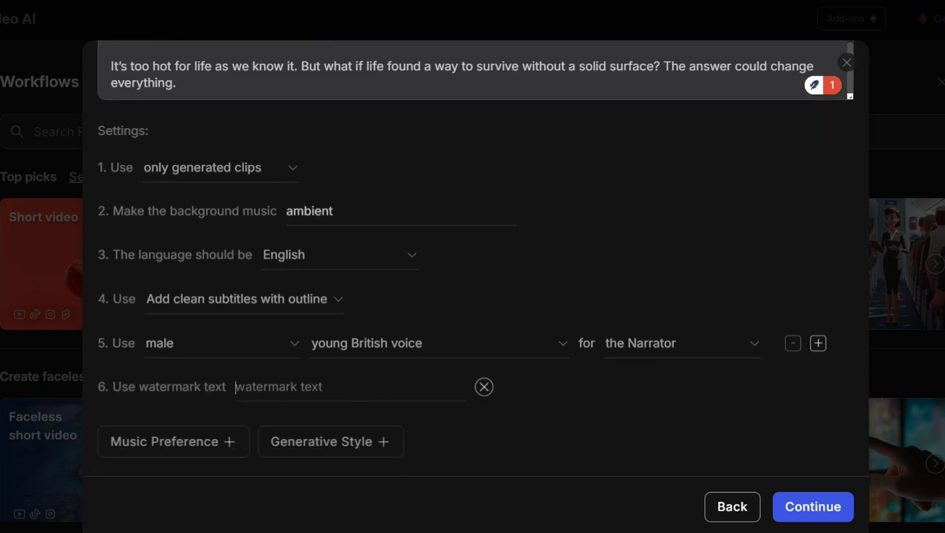
{"action": "type", "text": "Mr"}
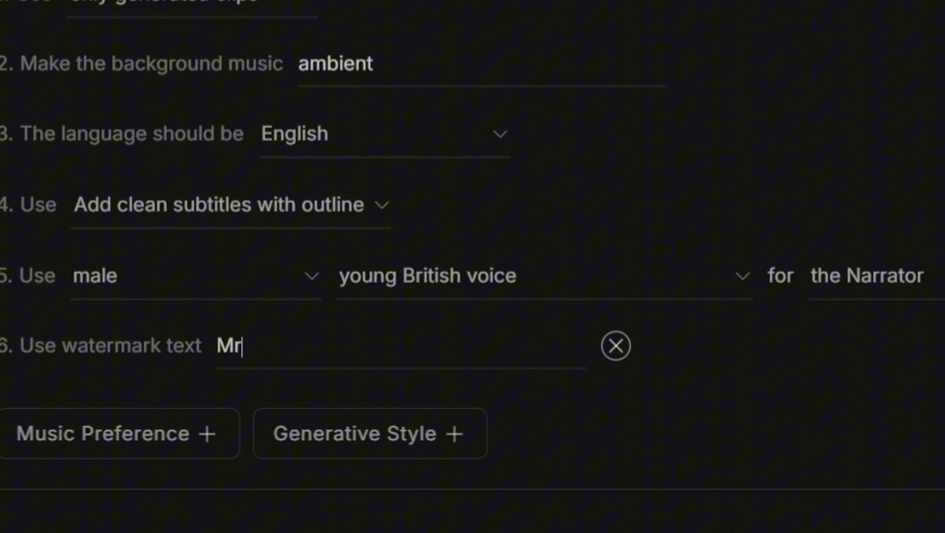
{"action": "type", "text": "relative"}
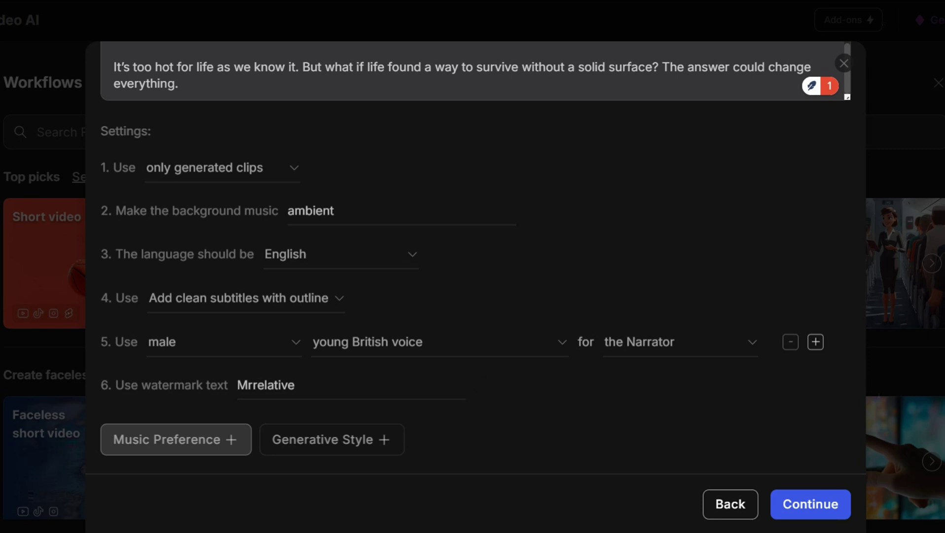
{"action": "left_click", "coordinate": [175, 439]}
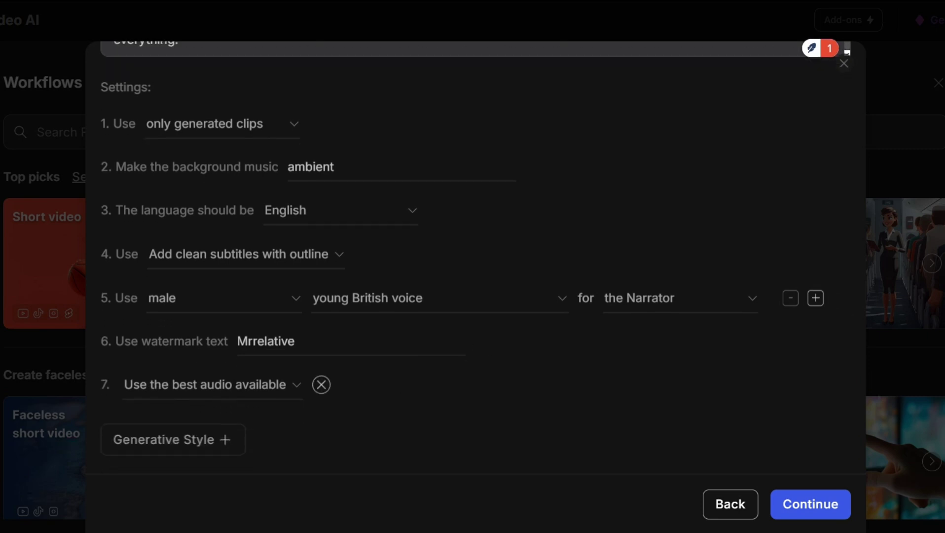
{"action": "left_click", "coordinate": [222, 384]}
{"action": "left_click", "coordinate": [201, 414]}
- Set the generative visual style to Hyper-Realistic
{"action": "left_click", "coordinate": [172, 439]}
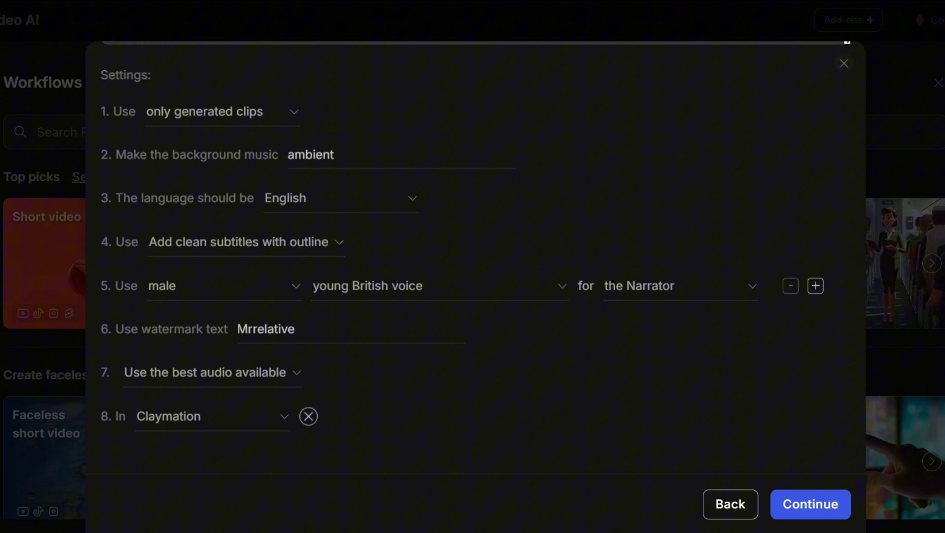
{"action": "left_click", "coordinate": [211, 416]}
{"action": "scroll", "coordinate": [192, 297], "scroll_direction": "down", "scroll_amount": 5}
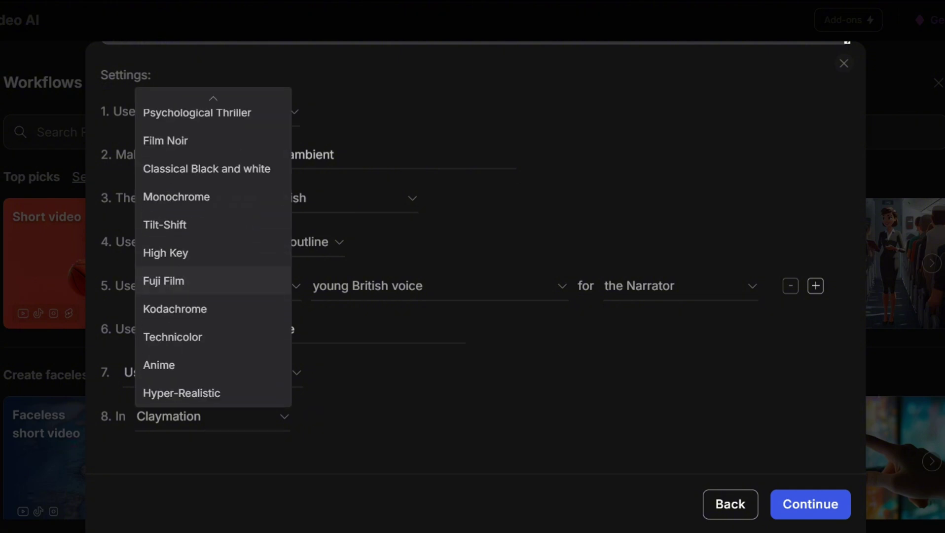
{"action": "left_click", "coordinate": [181, 392]}
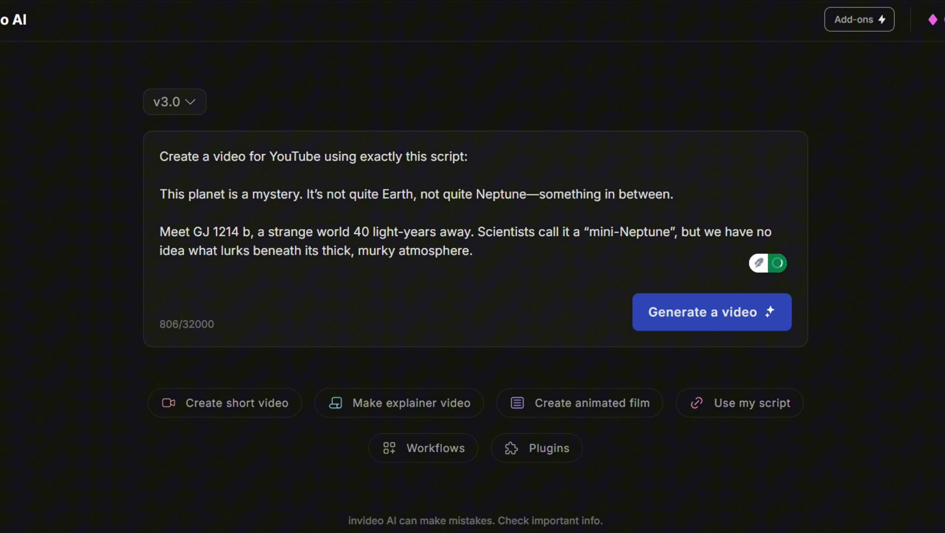
- Generate the video from the GJ 1214 b script
{"action": "left_click", "coordinate": [712, 311]}
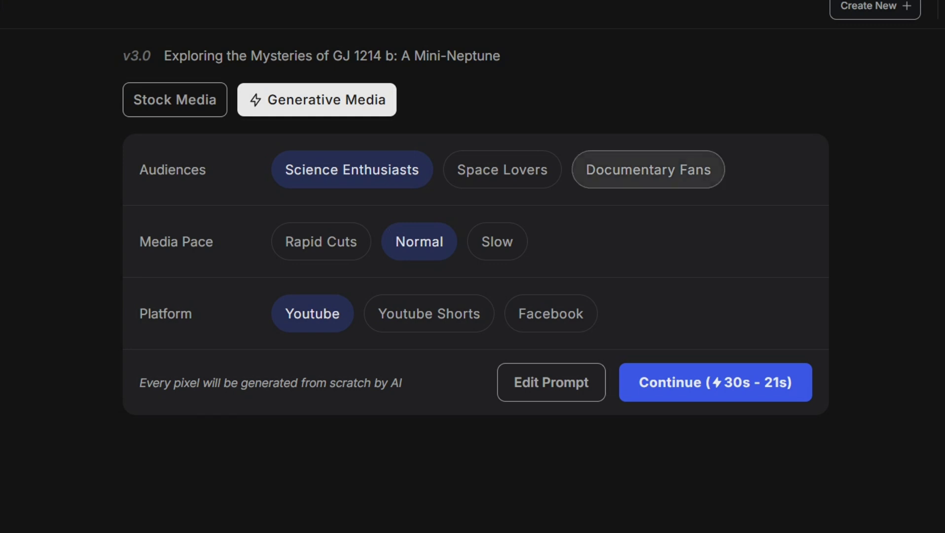
- Target the video at Space Lovers and get notified when it's ready
{"action": "left_click", "coordinate": [502, 169]}
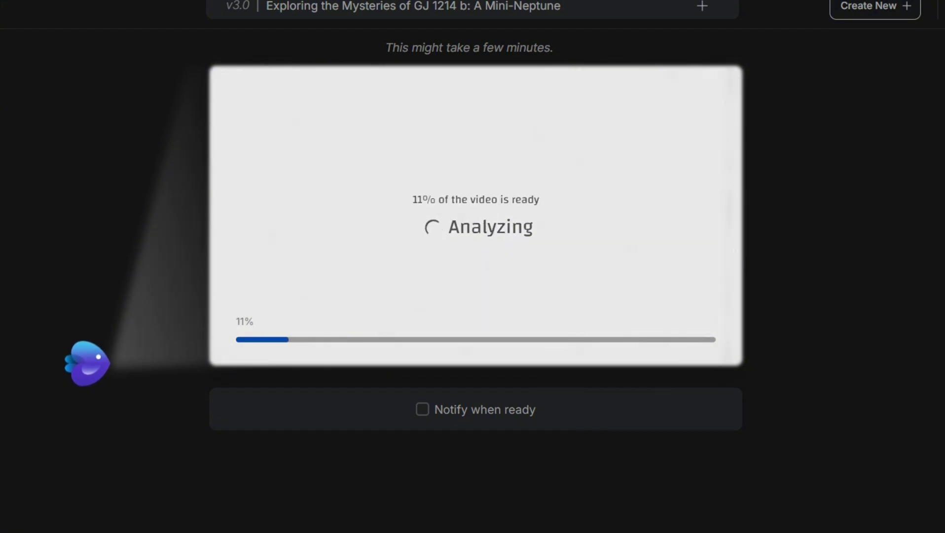
{"action": "left_click_drag", "start_coordinate": [554, 47], "coordinate": [386, 48]}
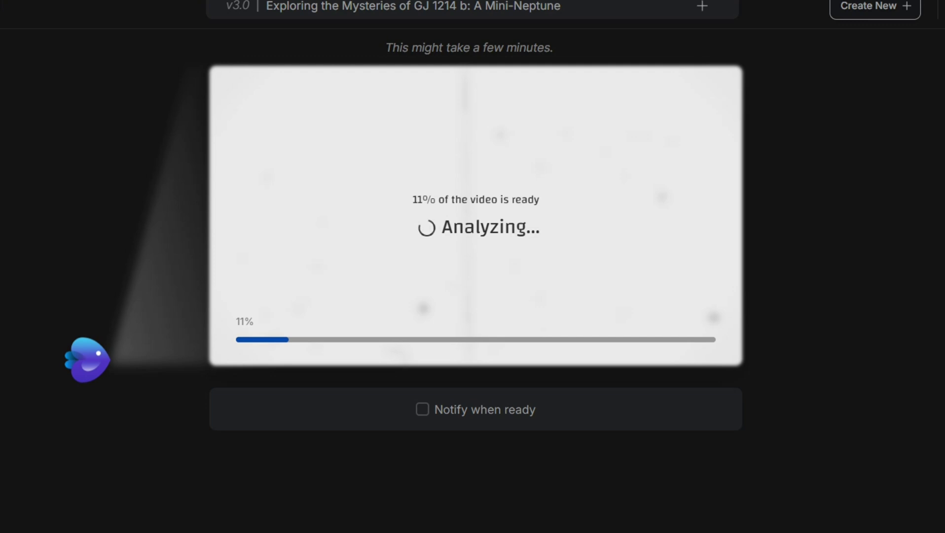
{"action": "left_click", "coordinate": [422, 409]}
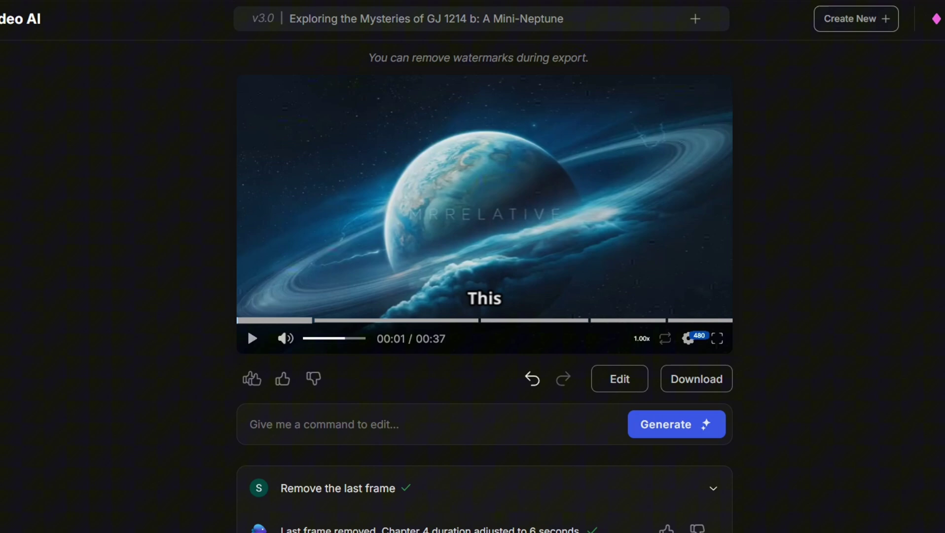
- Play the generated GJ 1214 b preview through to its 37-second end
{"action": "key", "text": "space"}
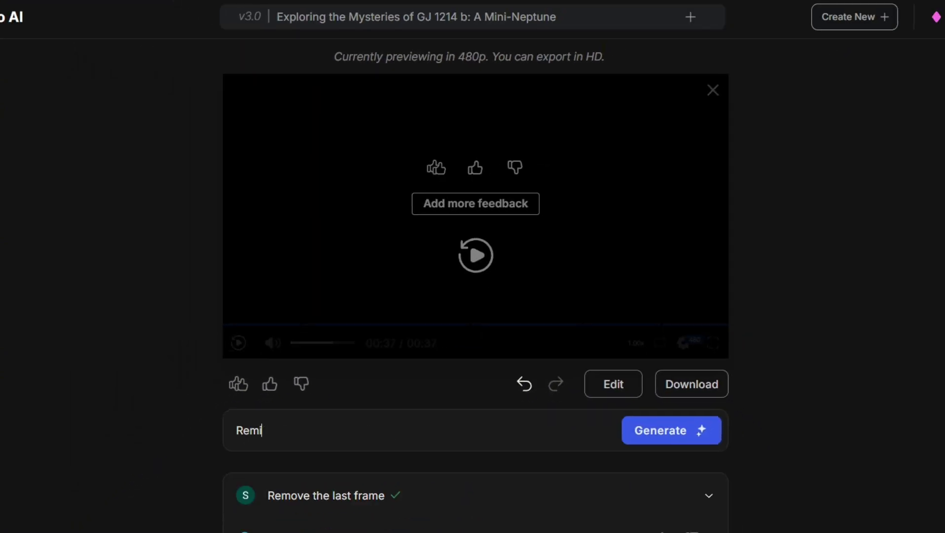
{"action": "type", "text": "ve "}
{"action": "type", "text": "breaks"}
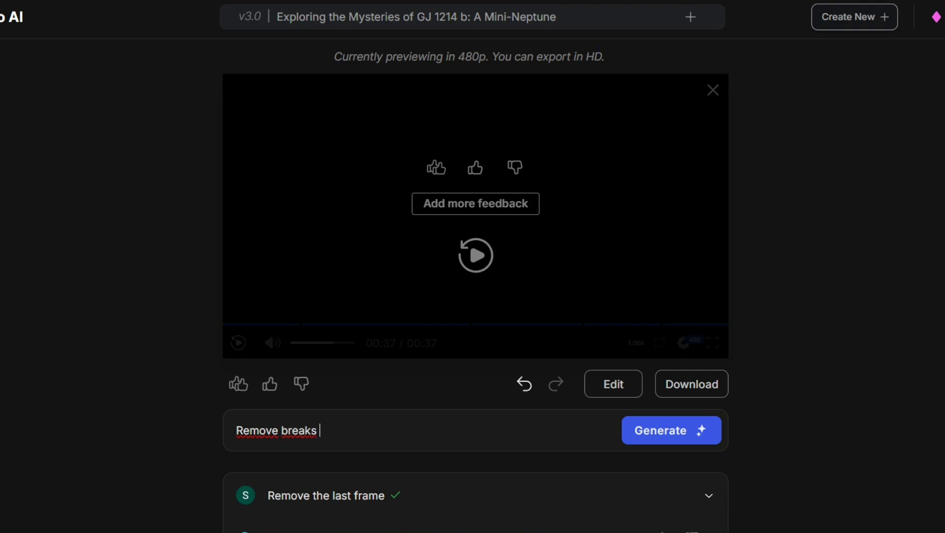
{"action": "type", "text": " where t"}
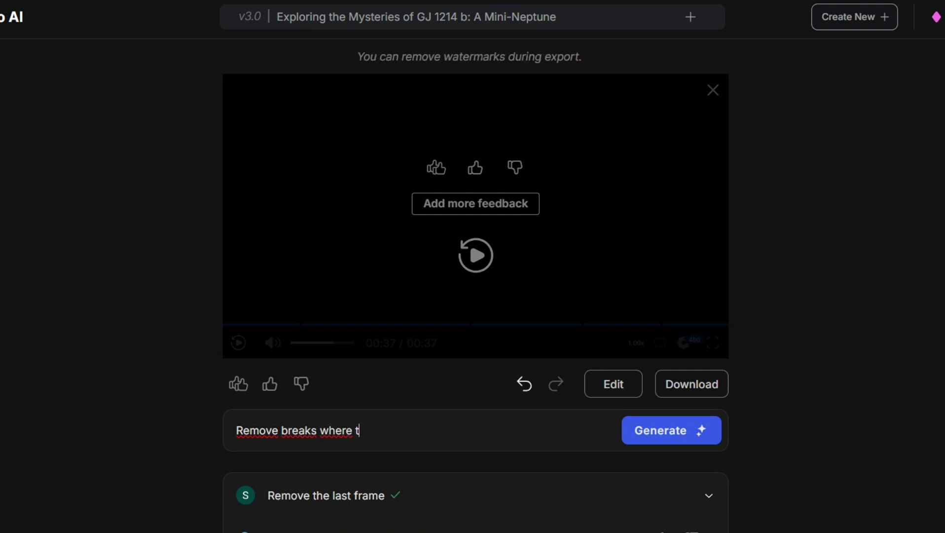
{"action": "type", "text": "here is no vo"}
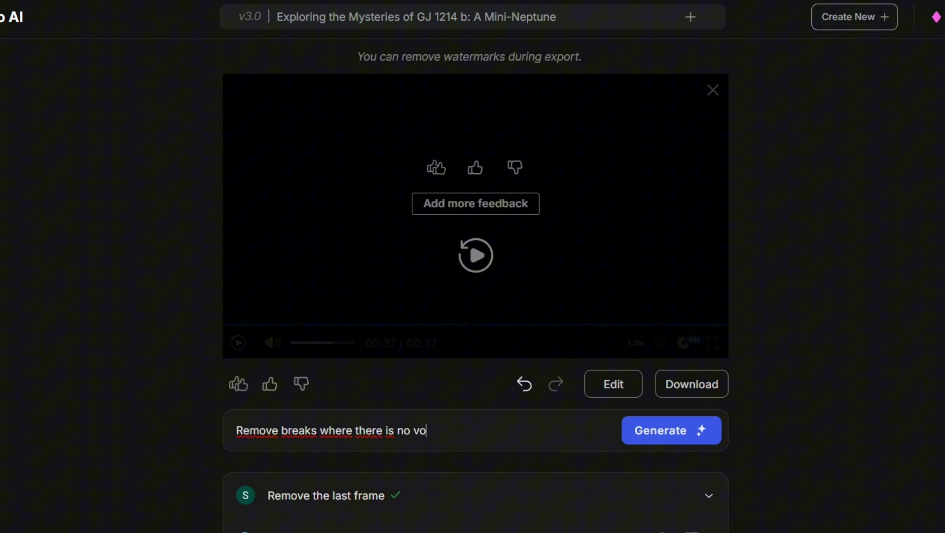
{"action": "type", "text": "iceover"}
- Submit 'Remove breaks where there is no voiceover', then go to the detailed video editor
{"action": "key", "text": "Return"}
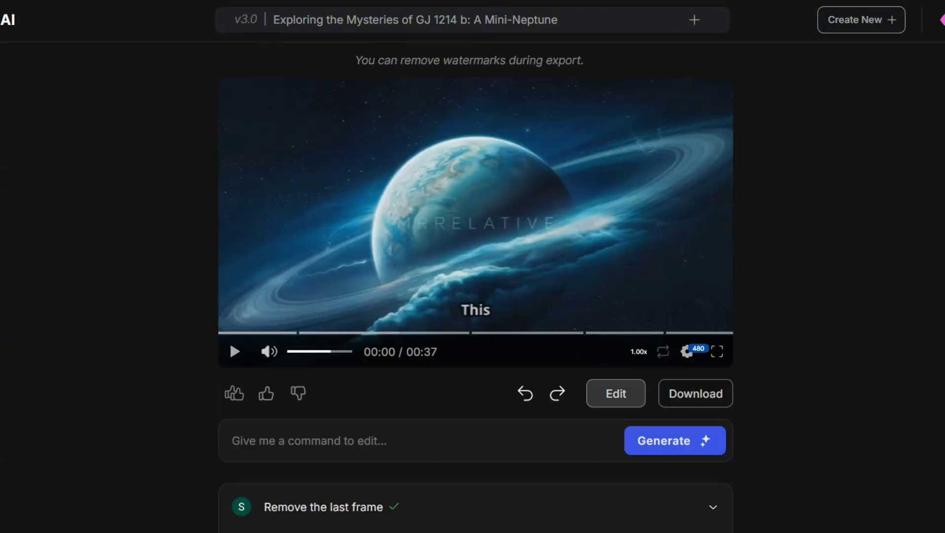
{"action": "left_click", "coordinate": [616, 393]}
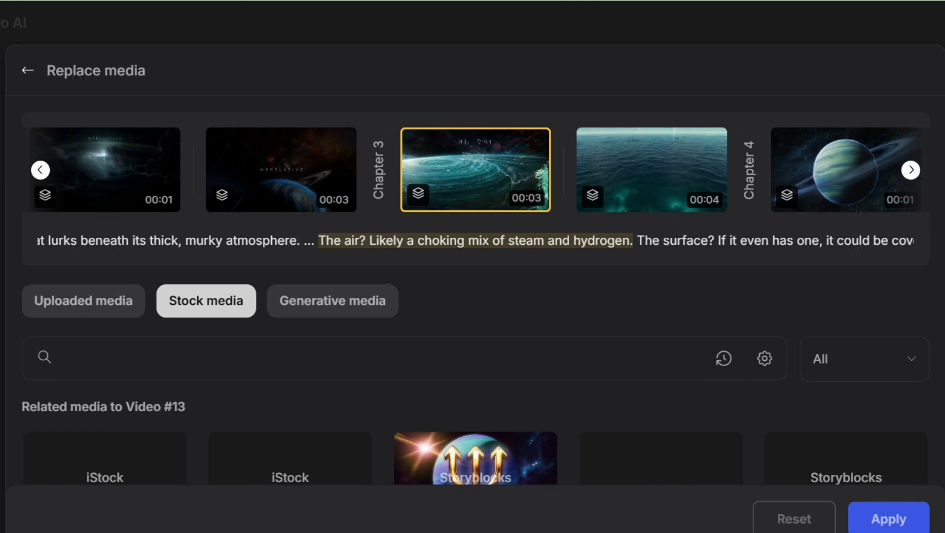
{"action": "scroll", "coordinate": [475, 339], "scroll_direction": "down", "scroll_amount": 5}
{"action": "scroll", "coordinate": [475, 340], "scroll_direction": "down", "scroll_amount": 1}
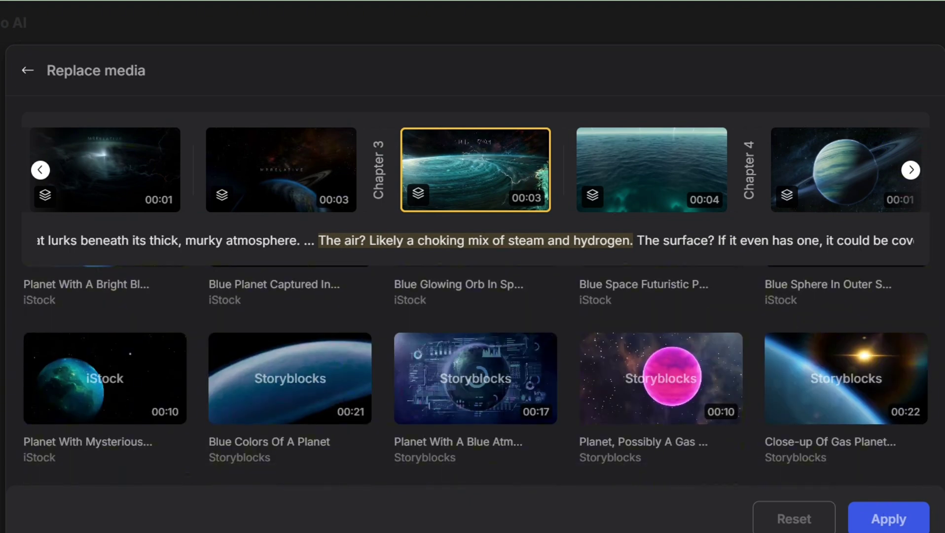
- Swap Chapter 3's steam-and-hydrogen clip for the blue generated close-up of GJ 1214 b
{"action": "left_click", "coordinate": [94, 290]}
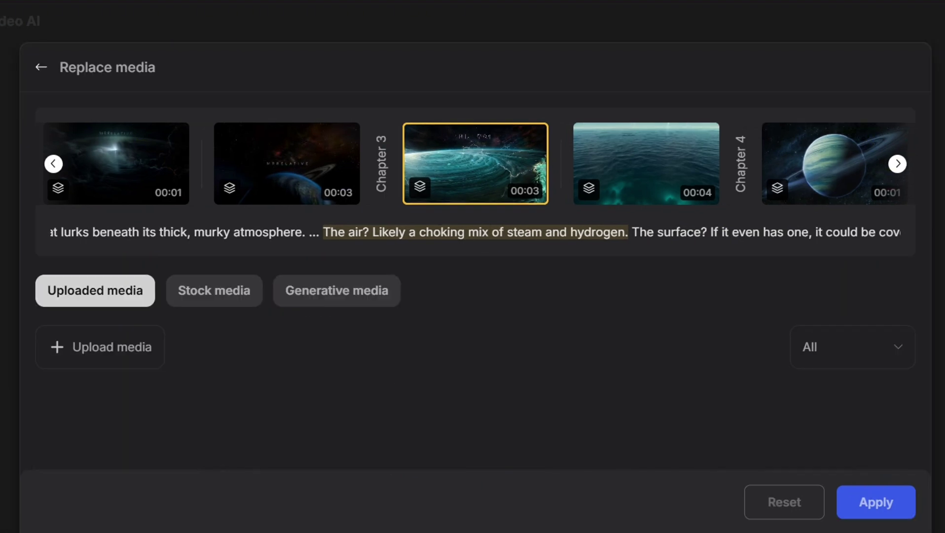
{"action": "left_click", "coordinate": [214, 290]}
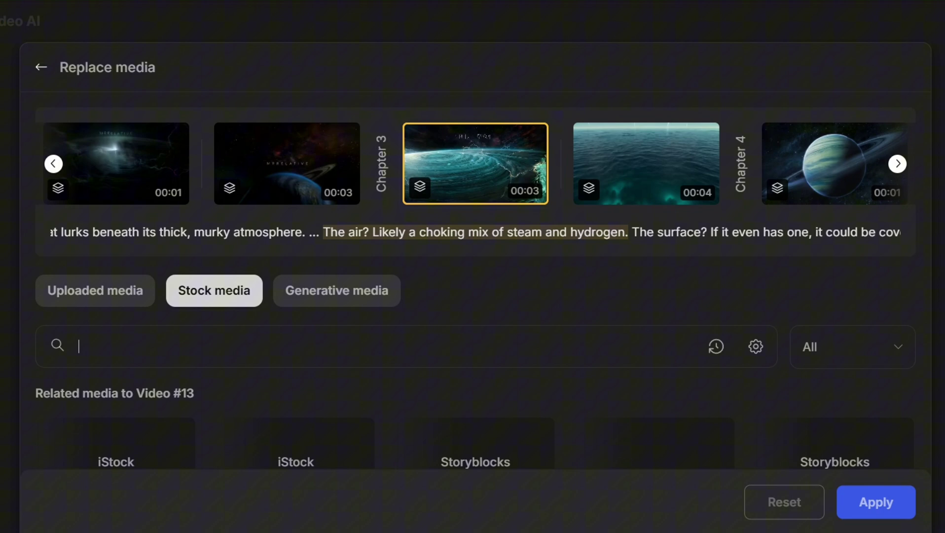
{"action": "left_click", "coordinate": [337, 290]}
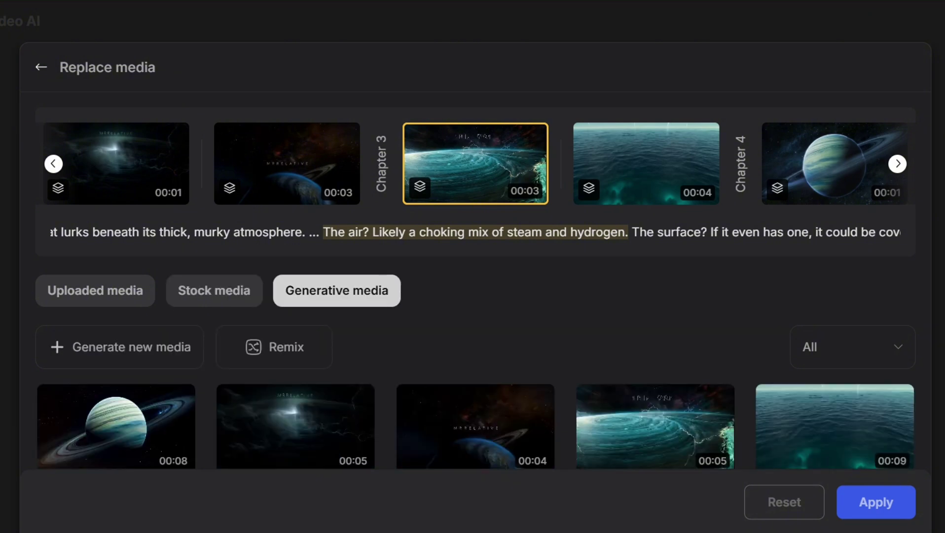
{"action": "scroll", "coordinate": [476, 347], "scroll_direction": "down", "scroll_amount": 1}
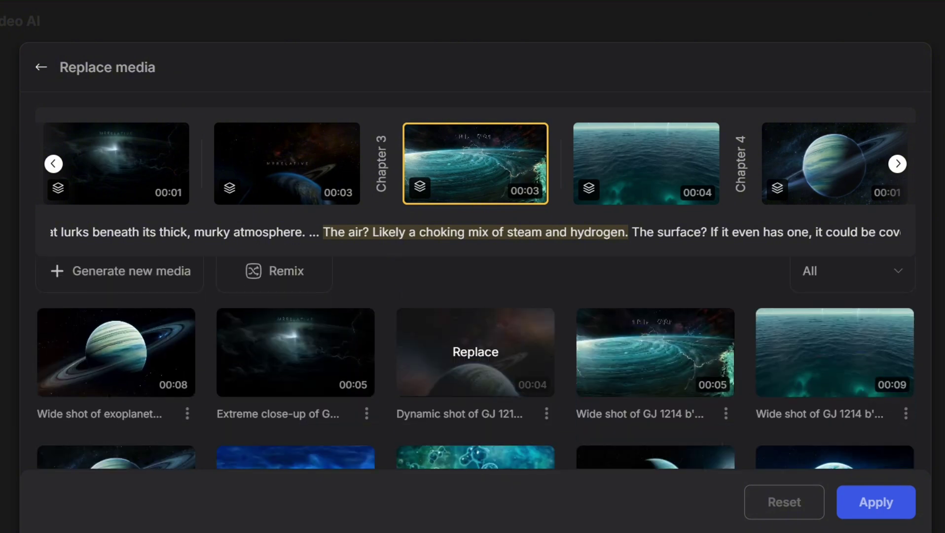
{"action": "scroll", "coordinate": [475, 351], "scroll_direction": "up", "scroll_amount": 1}
{"action": "scroll", "coordinate": [476, 351], "scroll_direction": "down", "scroll_amount": 3}
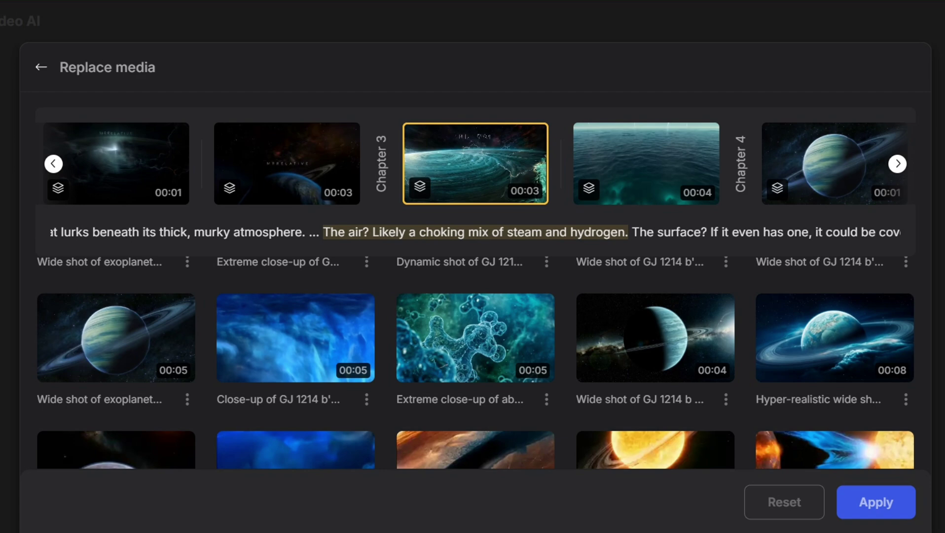
{"action": "left_click", "coordinate": [296, 336]}
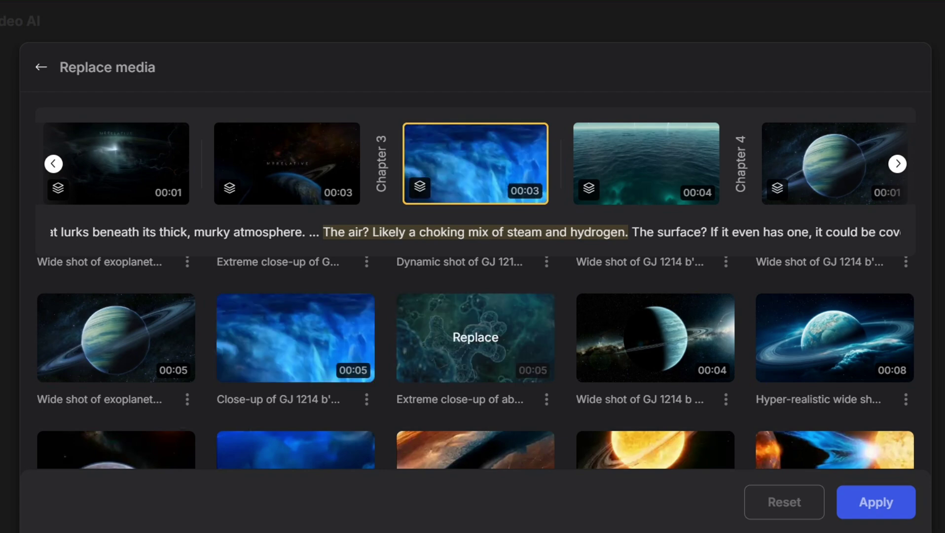
{"action": "scroll", "coordinate": [655, 347], "scroll_direction": "up", "scroll_amount": 2}
{"action": "scroll", "coordinate": [655, 358], "scroll_direction": "up", "scroll_amount": 1}
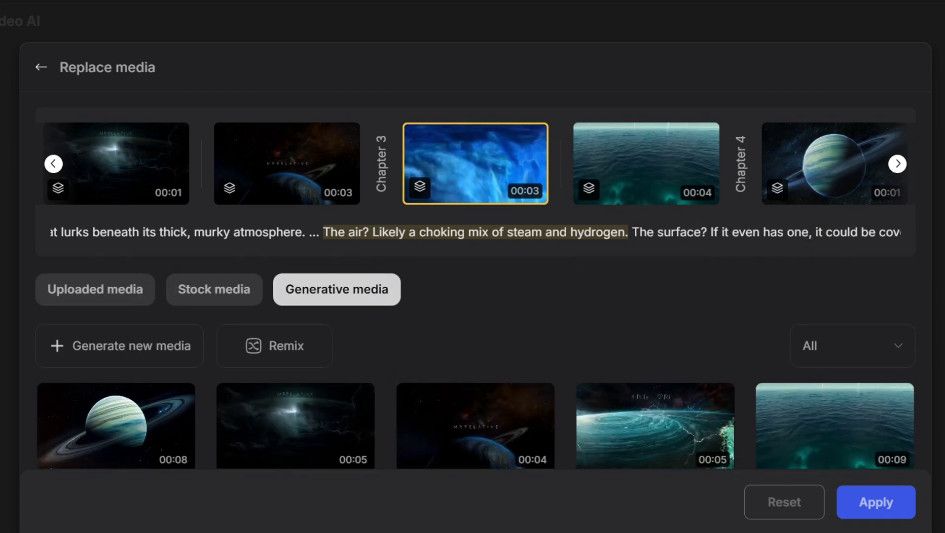
{"action": "scroll", "coordinate": [655, 357], "scroll_direction": "down", "scroll_amount": 1}
{"action": "scroll", "coordinate": [655, 358], "scroll_direction": "up", "scroll_amount": 1}
{"action": "left_click", "coordinate": [646, 163]}
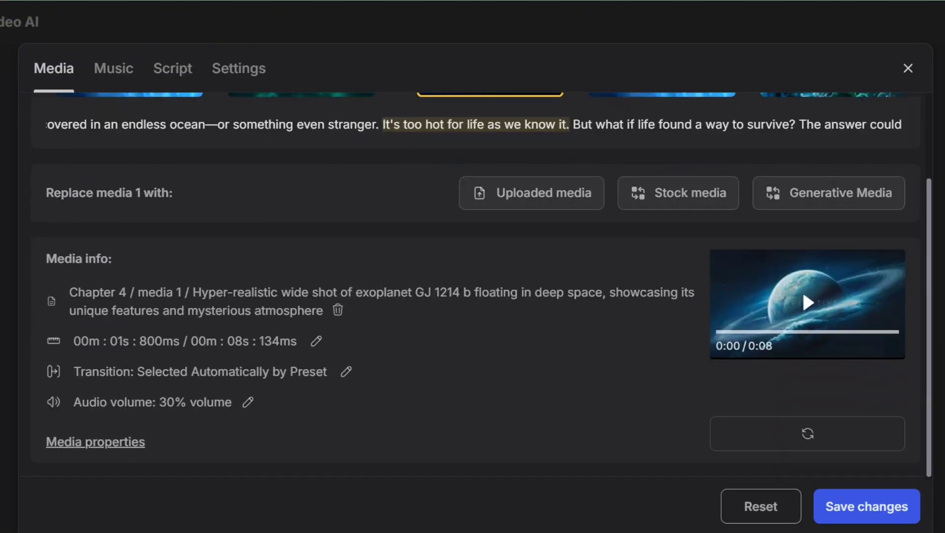
{"action": "left_click", "coordinate": [866, 506]}
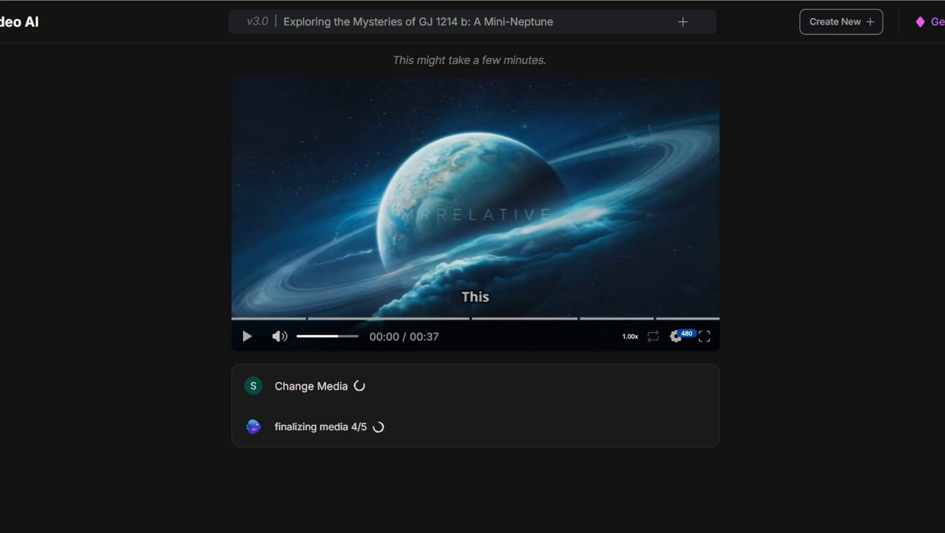
{"action": "left_click", "coordinate": [607, 373]}
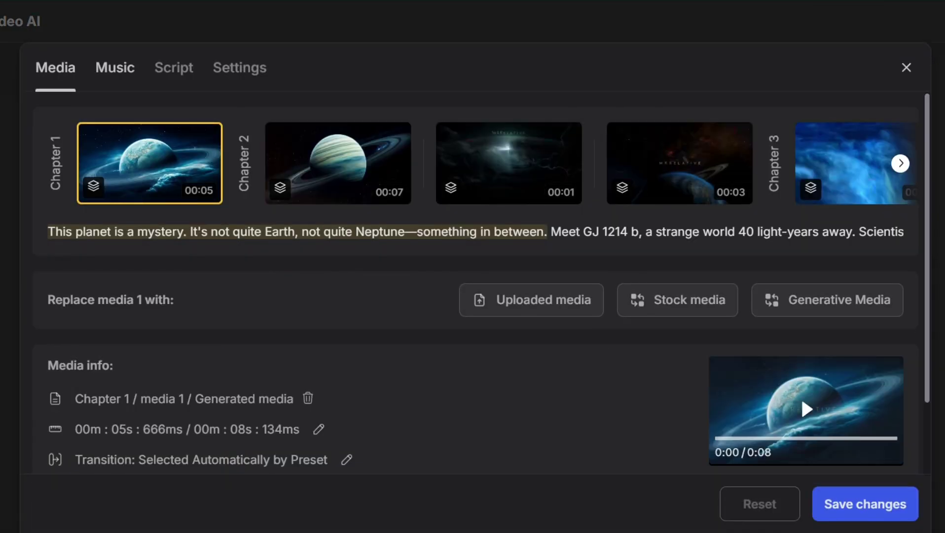
{"action": "left_click", "coordinate": [114, 67]}
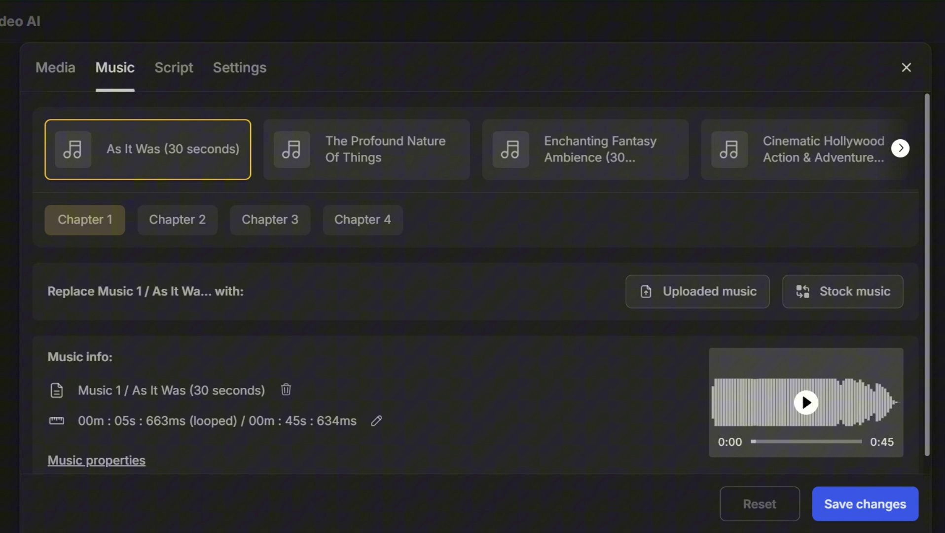
{"action": "left_click", "coordinate": [177, 219]}
{"action": "left_click", "coordinate": [269, 219]}
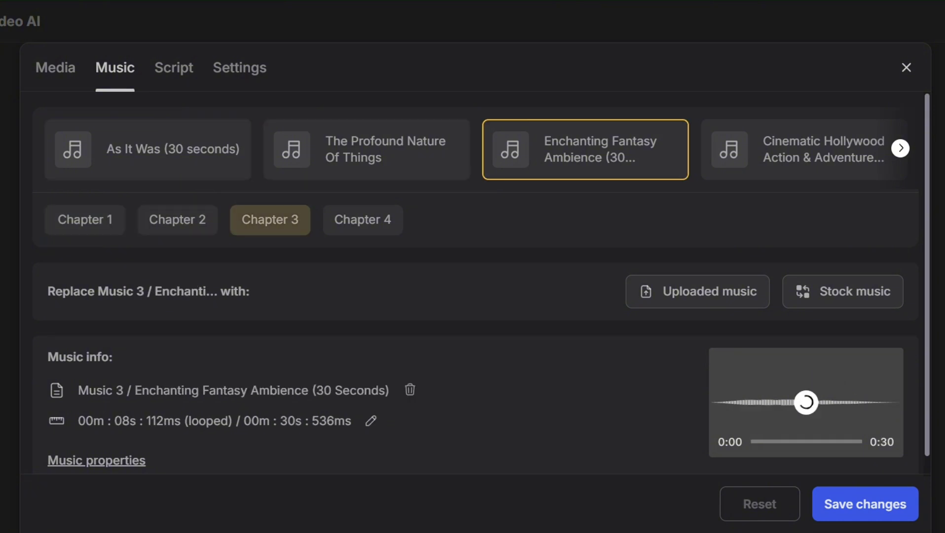
{"action": "left_click", "coordinate": [362, 219]}
{"action": "scroll", "coordinate": [487, 284], "scroll_direction": "down", "scroll_amount": 1}
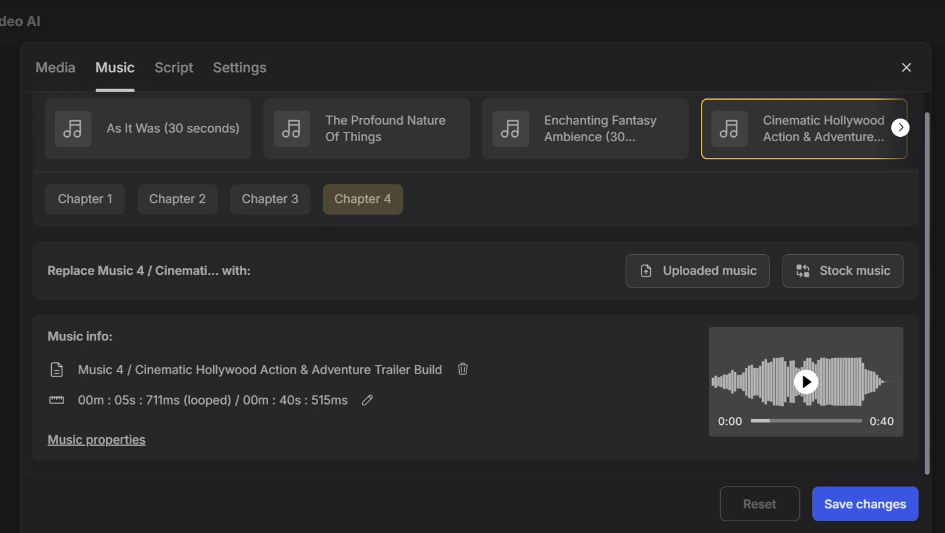
{"action": "left_click", "coordinate": [843, 270]}
{"action": "scroll", "coordinate": [856, 365], "scroll_direction": "down", "scroll_amount": 5}
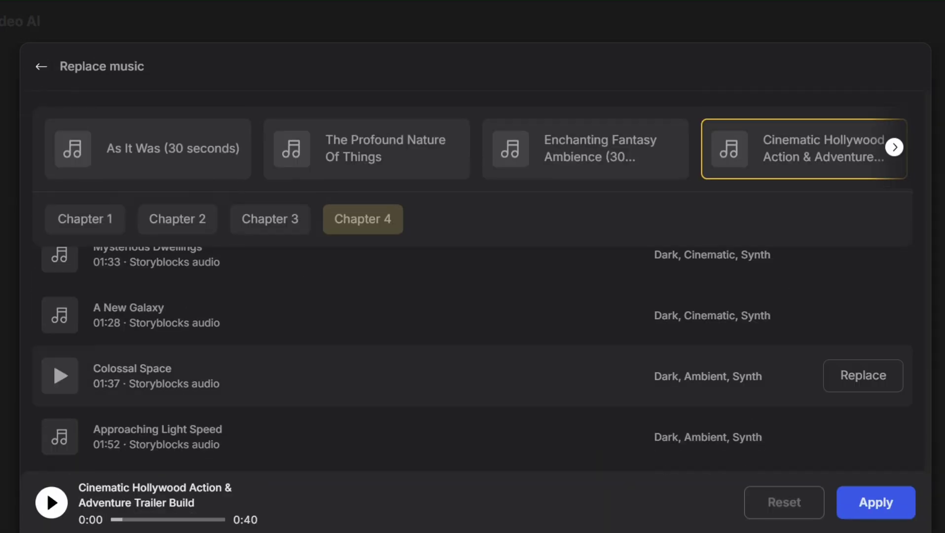
{"action": "scroll", "coordinate": [473, 375], "scroll_direction": "up", "scroll_amount": 2}
{"action": "scroll", "coordinate": [472, 375], "scroll_direction": "up", "scroll_amount": 5}
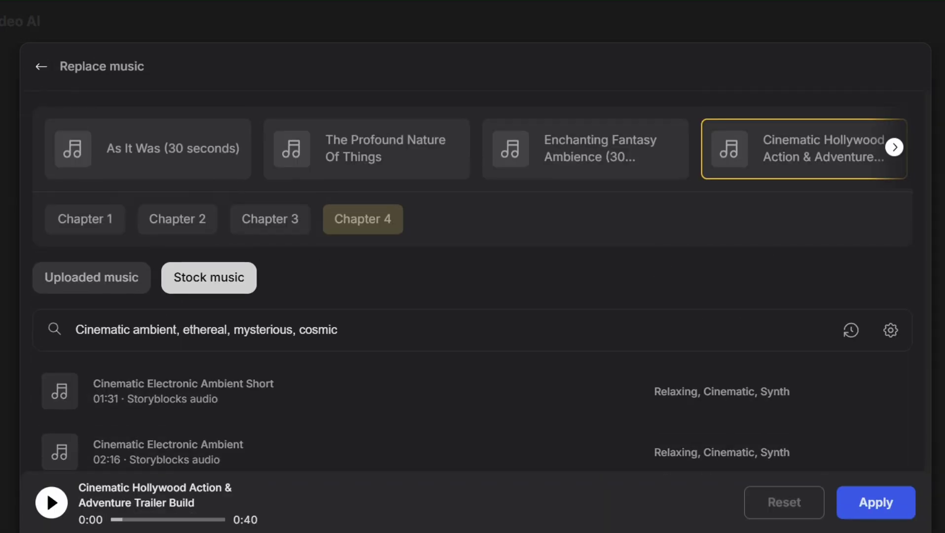
{"action": "left_click", "coordinate": [41, 66]}
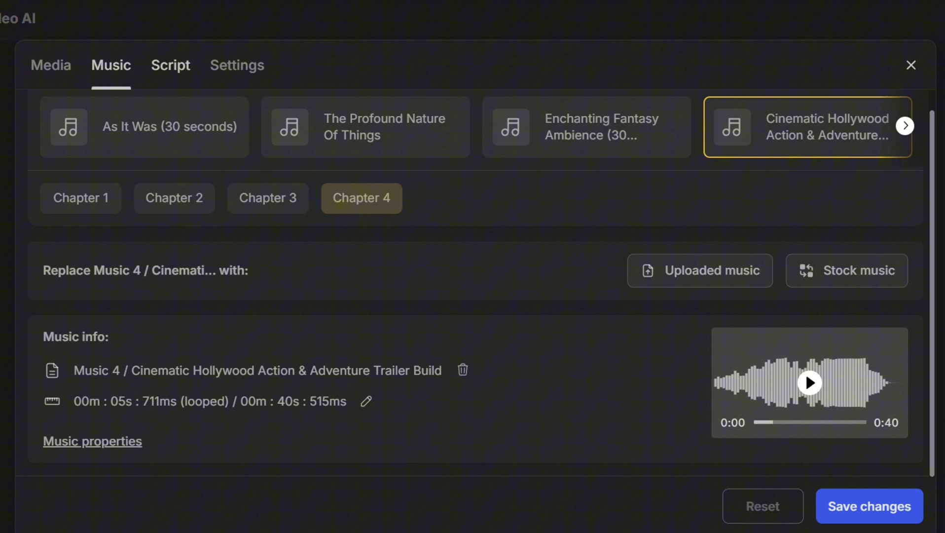
- Review the chapter script, then check that the overlay and transition presets remain None
{"action": "left_click", "coordinate": [171, 65]}
{"action": "scroll", "coordinate": [330, 188], "scroll_direction": "down", "scroll_amount": 4}
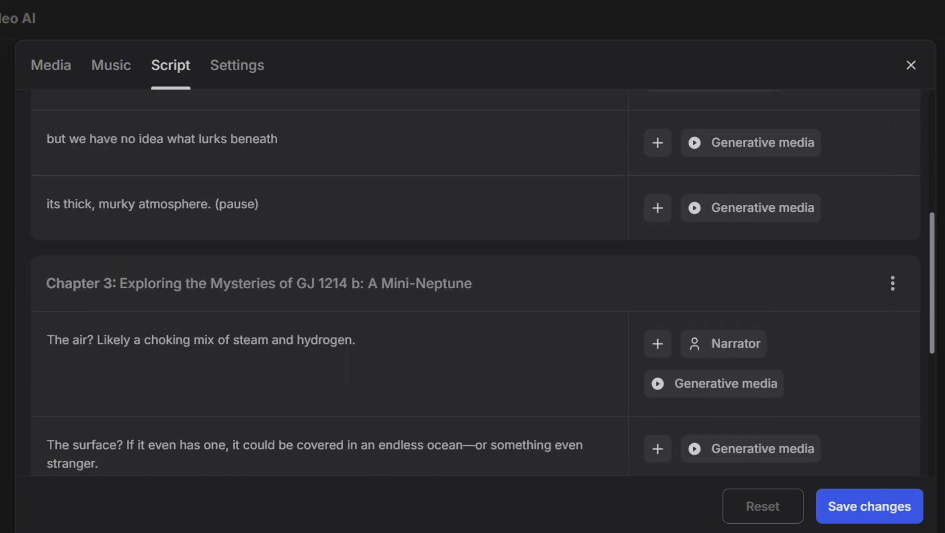
{"action": "scroll", "coordinate": [330, 189], "scroll_direction": "down", "scroll_amount": 2}
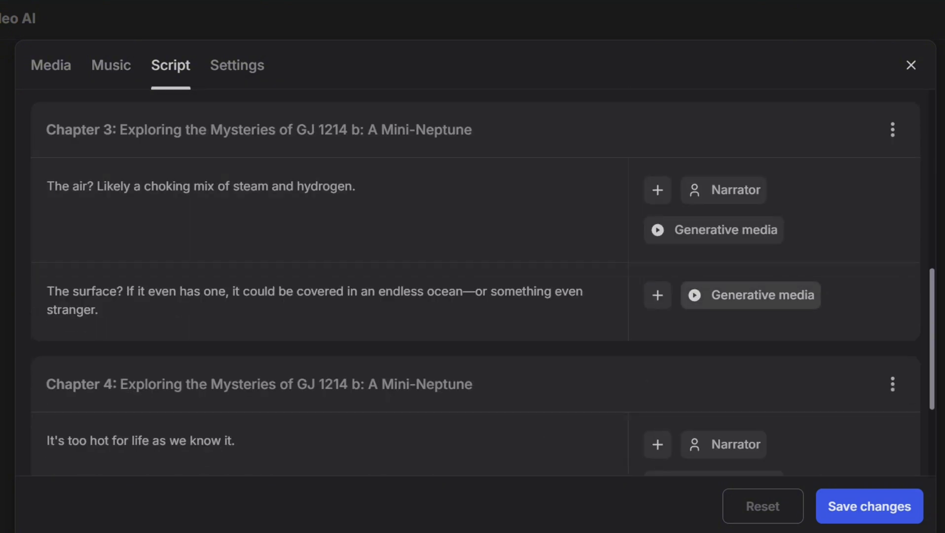
{"action": "scroll", "coordinate": [330, 189], "scroll_direction": "down", "scroll_amount": 1}
{"action": "scroll", "coordinate": [330, 189], "scroll_direction": "down", "scroll_amount": 1}
{"action": "scroll", "coordinate": [330, 189], "scroll_direction": "down", "scroll_amount": 1}
{"action": "scroll", "coordinate": [330, 189], "scroll_direction": "up", "scroll_amount": 10}
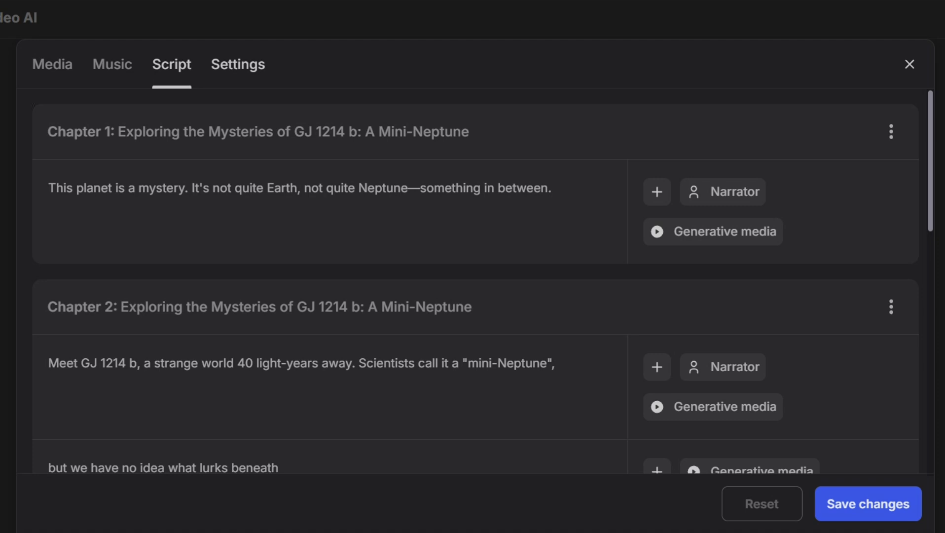
{"action": "left_click", "coordinate": [236, 65]}
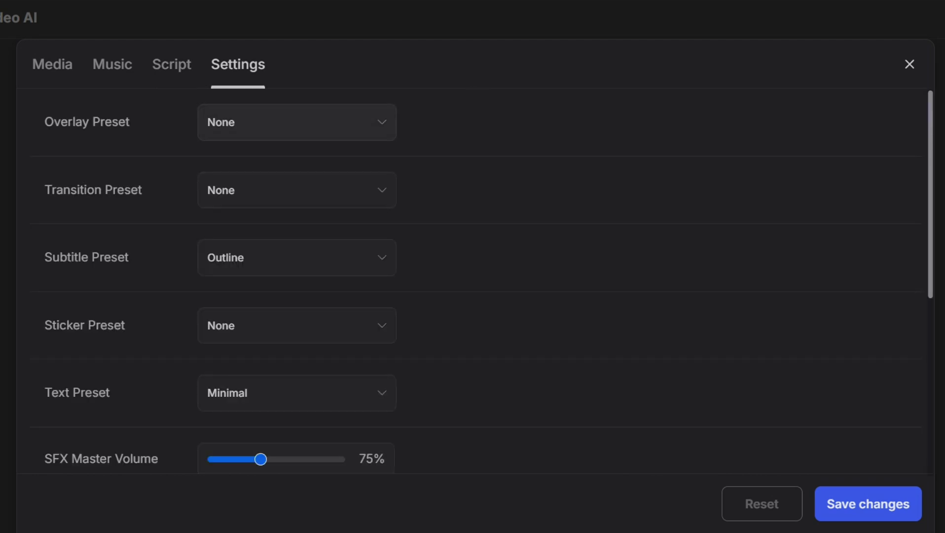
{"action": "left_click", "coordinate": [297, 122]}
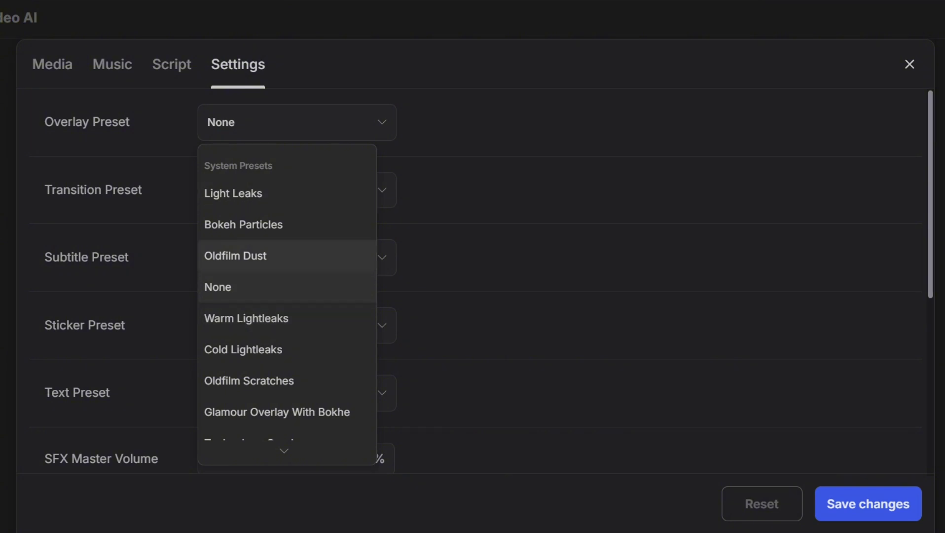
{"action": "key", "text": "Return"}
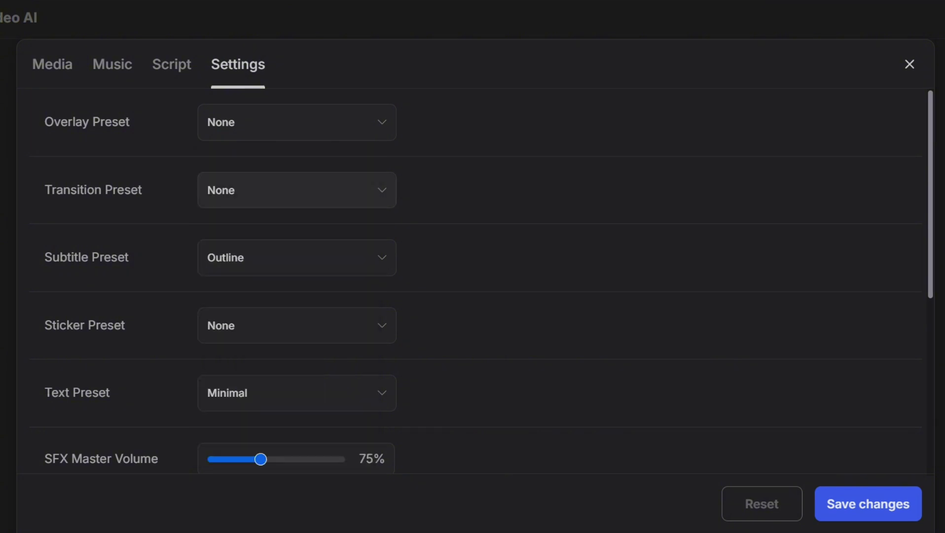
{"action": "key", "text": "Tab"}
{"action": "key", "text": "Return"}
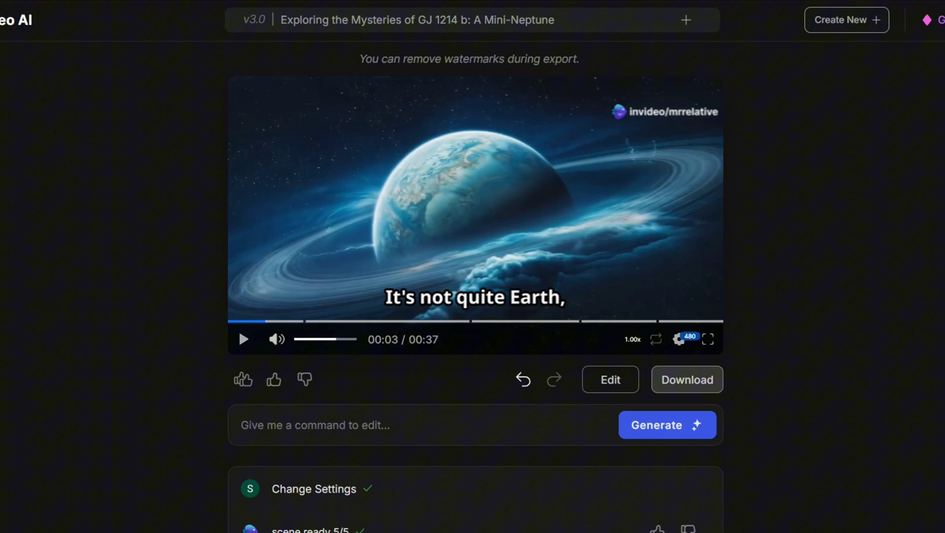
- Try stock watermarks, revert to No Watermarks, and start the 1080p unbranded render
{"action": "left_click", "coordinate": [686, 380]}
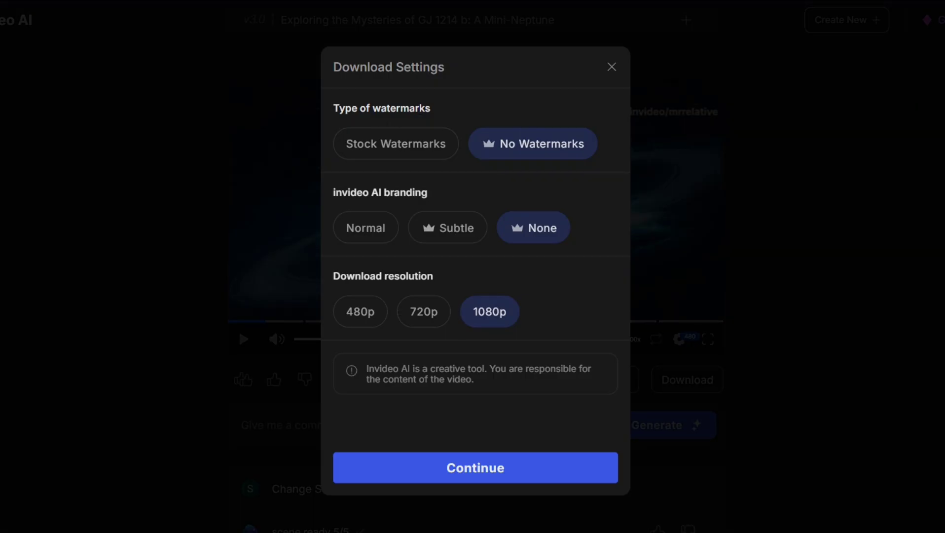
{"action": "left_click", "coordinate": [396, 143]}
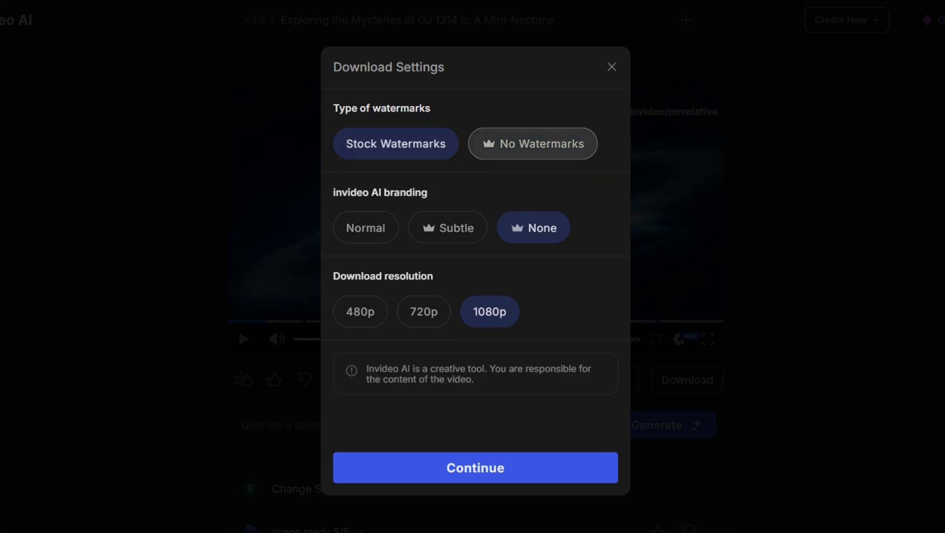
{"action": "left_click", "coordinate": [534, 143]}
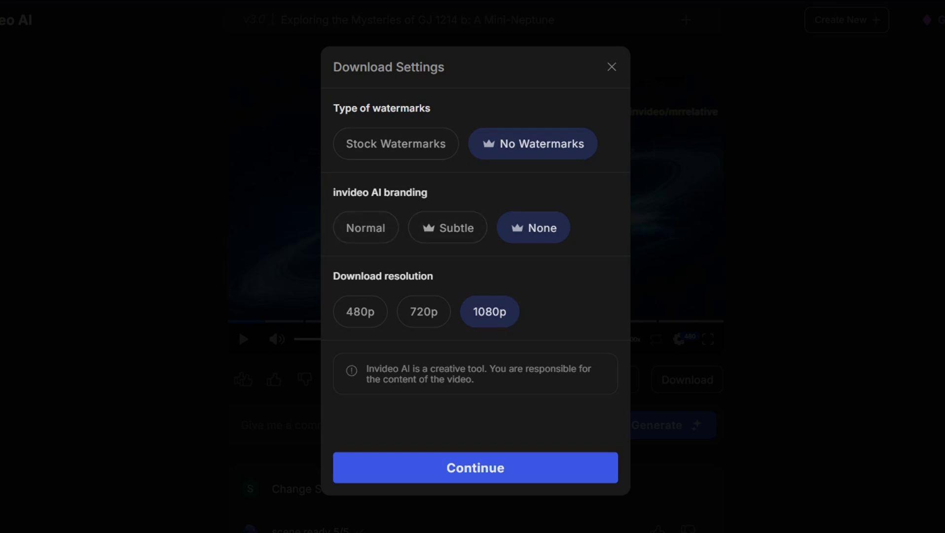
{"action": "left_click", "coordinate": [474, 467]}
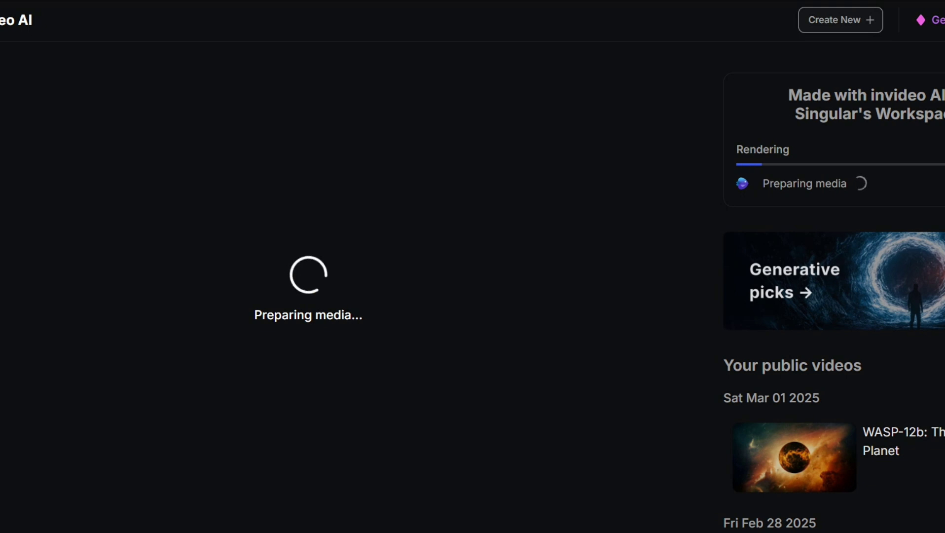
- Play the exported video and try Private and Unlisted visibility before settling on Public
{"action": "left_click_drag", "start_coordinate": [736, 149], "coordinate": [847, 185]}
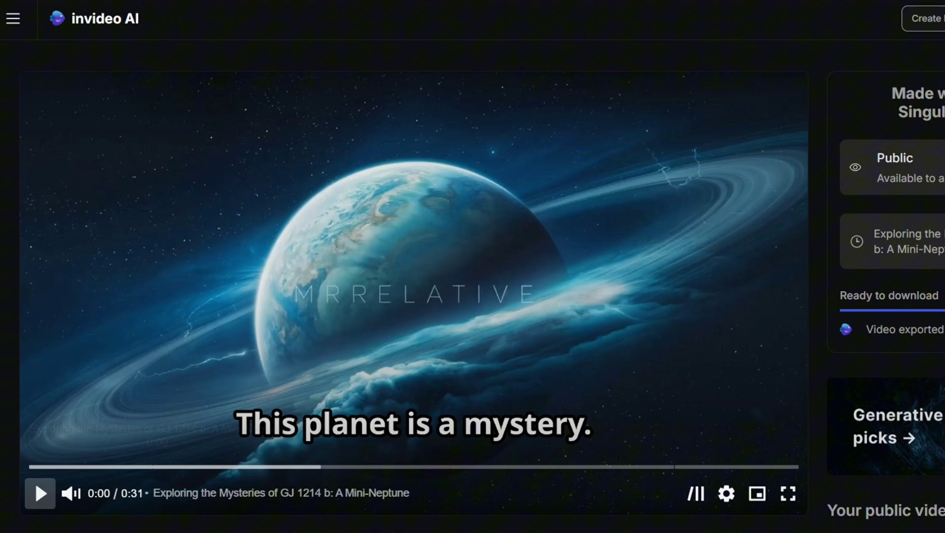
{"action": "left_click", "coordinate": [40, 492]}
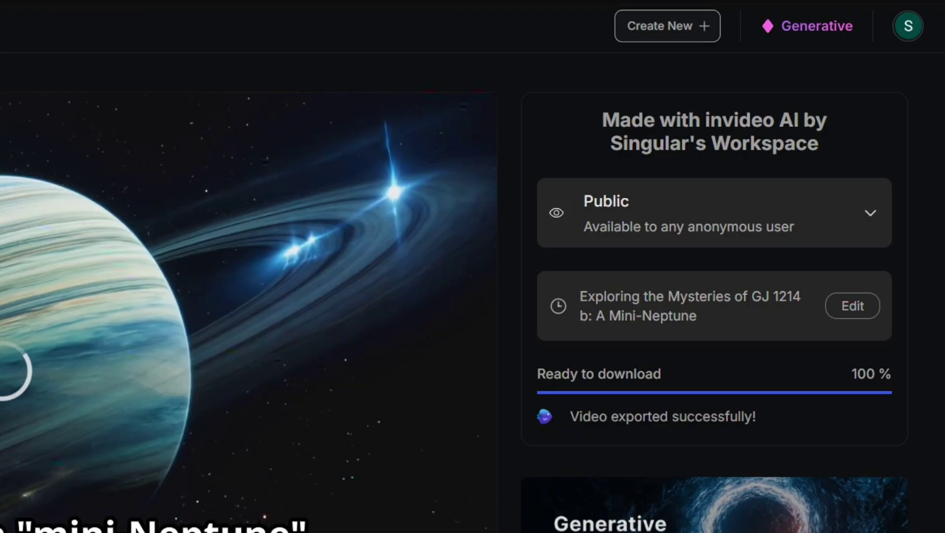
{"action": "left_click", "coordinate": [722, 213]}
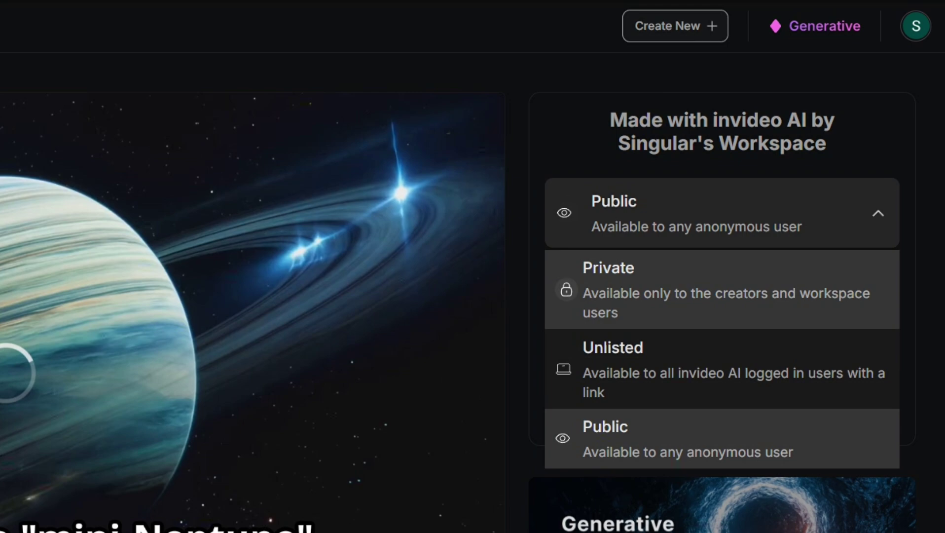
{"action": "left_click", "coordinate": [723, 212]}
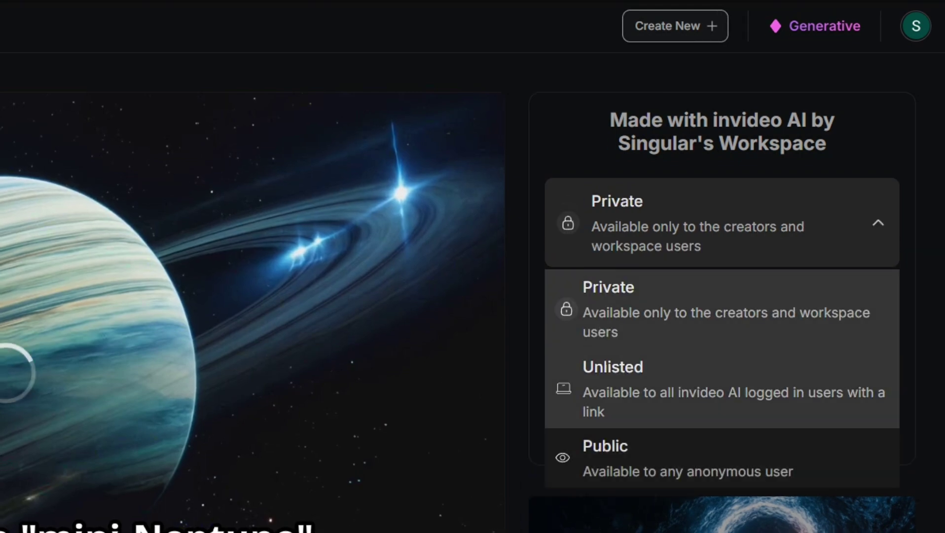
{"action": "left_click", "coordinate": [613, 366]}
{"action": "left_click", "coordinate": [722, 222]}
{"action": "left_click", "coordinate": [605, 458]}
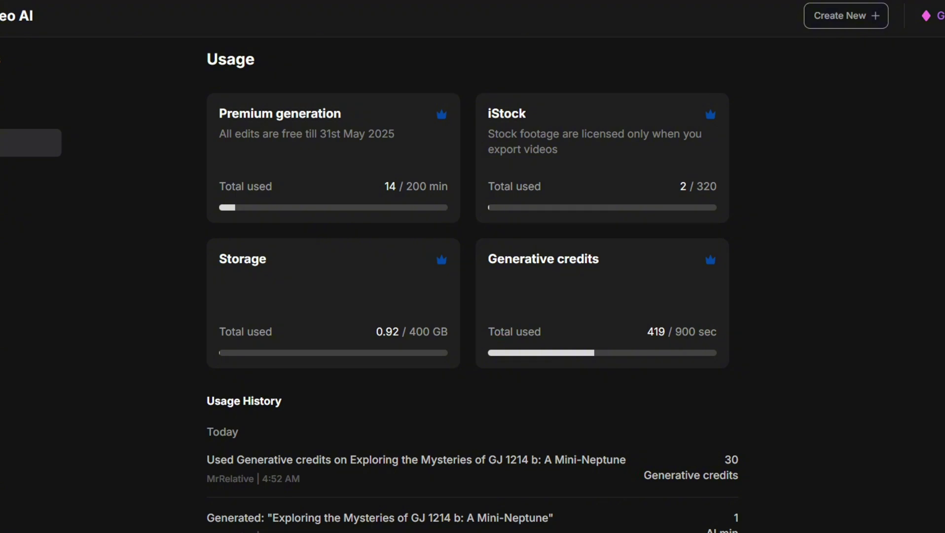
{"action": "scroll", "coordinate": [473, 295], "scroll_direction": "down", "scroll_amount": 3}
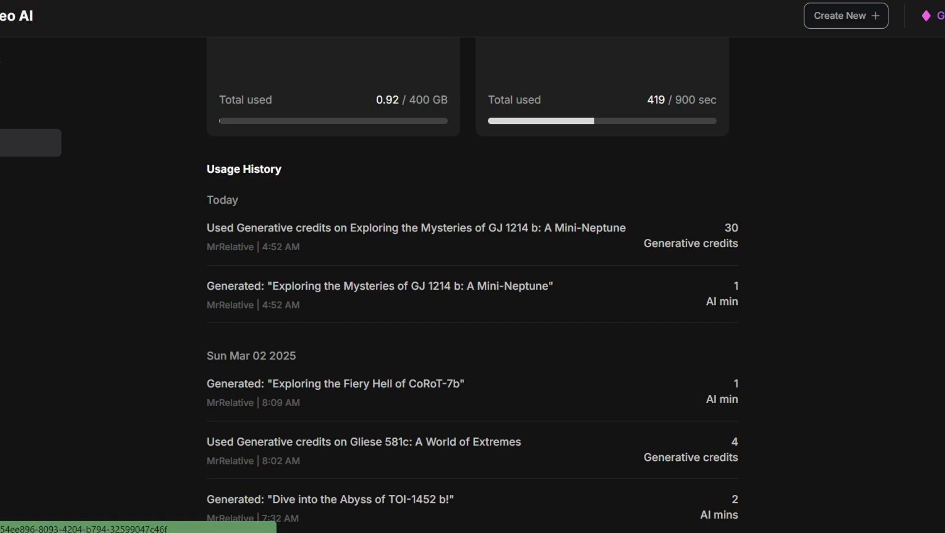
{"action": "mouse_move", "coordinate": [739, 244]}
{"action": "left_mouse_down"}
{"action": "mouse_move", "coordinate": [691, 244]}
{"action": "mouse_move", "coordinate": [722, 228]}
{"action": "left_mouse_up"}
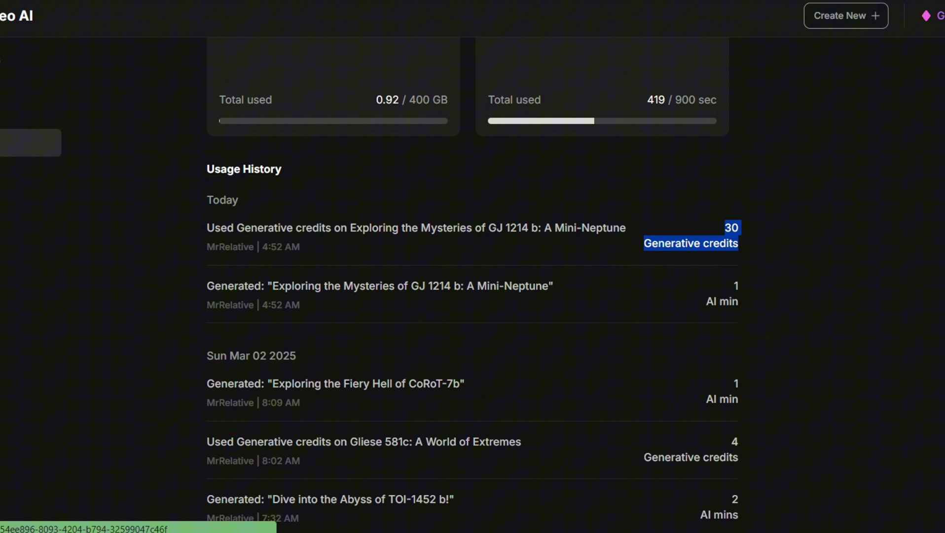
{"action": "scroll", "coordinate": [472, 295], "scroll_direction": "up", "scroll_amount": 1}
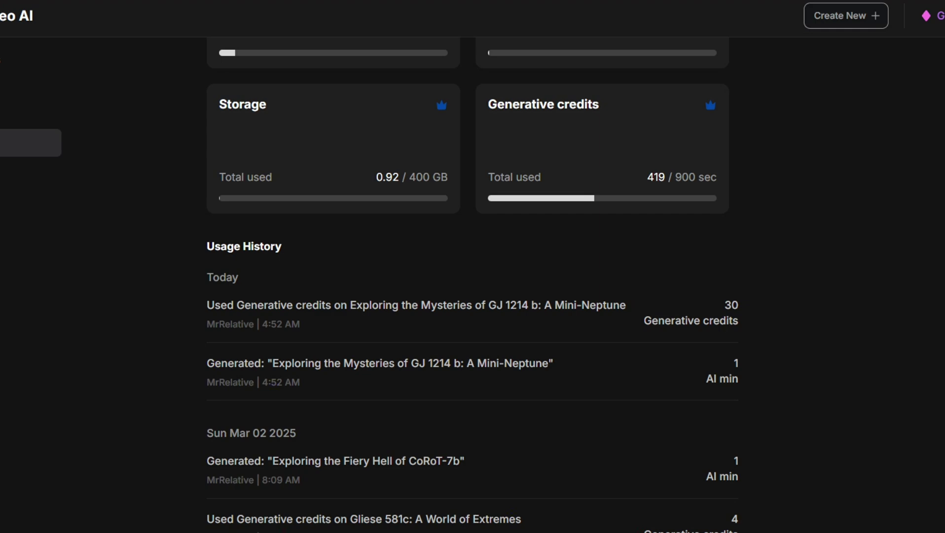
{"action": "scroll", "coordinate": [472, 295], "scroll_direction": "down", "scroll_amount": 2}
{"action": "scroll", "coordinate": [472, 295], "scroll_direction": "down", "scroll_amount": 1}
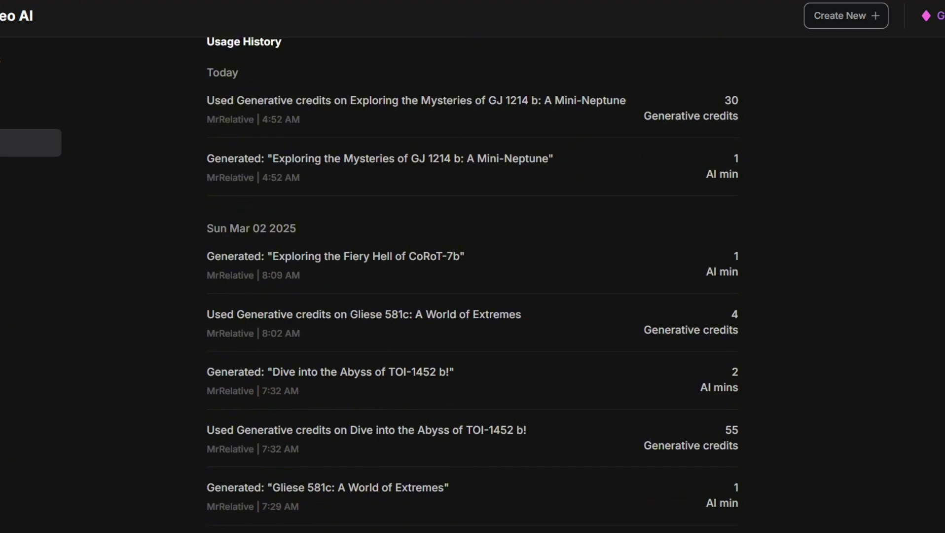
{"action": "scroll", "coordinate": [472, 295], "scroll_direction": "down", "scroll_amount": 5}
{"action": "scroll", "coordinate": [473, 295], "scroll_direction": "up", "scroll_amount": 10}
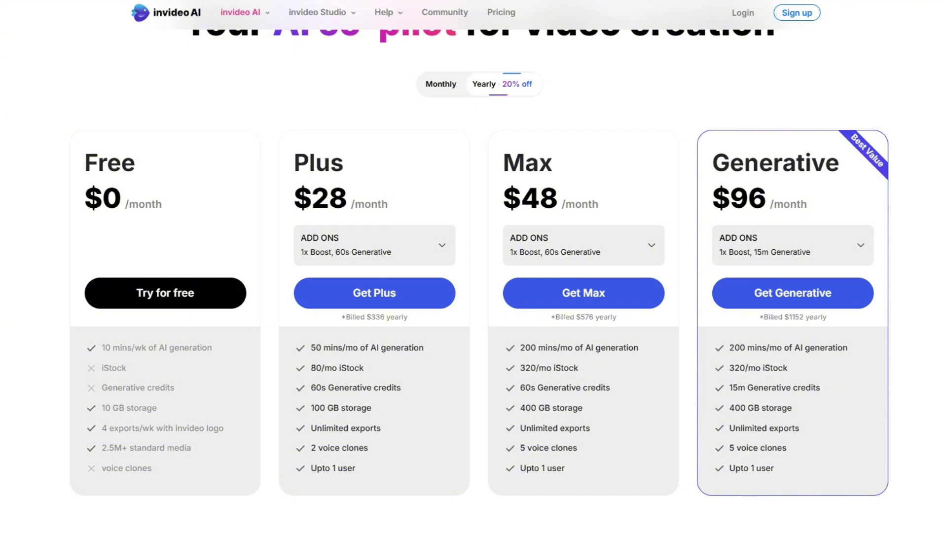
- Highlight the Generative plan's exports and 400 GB storage, then the Max plan's 60s Generative credits
{"action": "left_click_drag", "start_coordinate": [784, 428], "coordinate": [730, 429]}
{"action": "left_click_drag", "start_coordinate": [793, 408], "coordinate": [734, 408]}
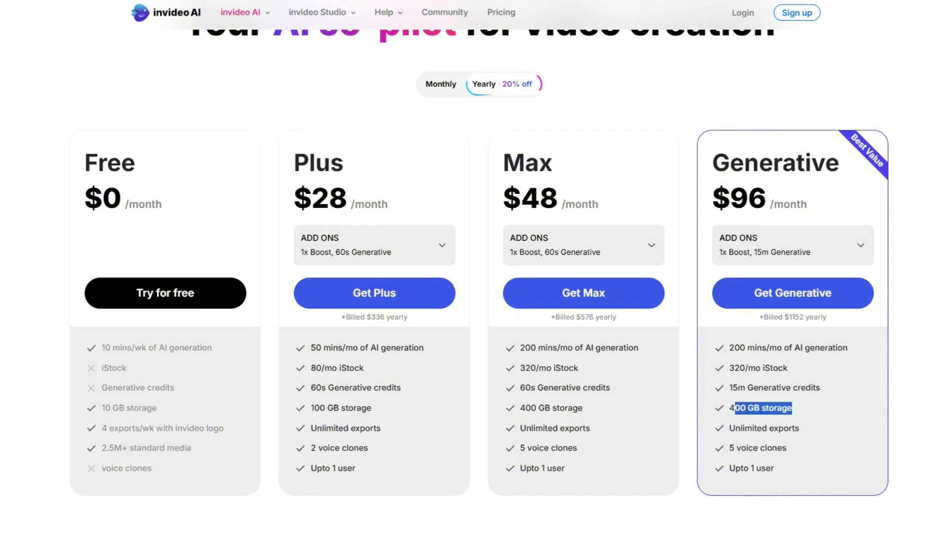
{"action": "left_click", "coordinate": [735, 408]}
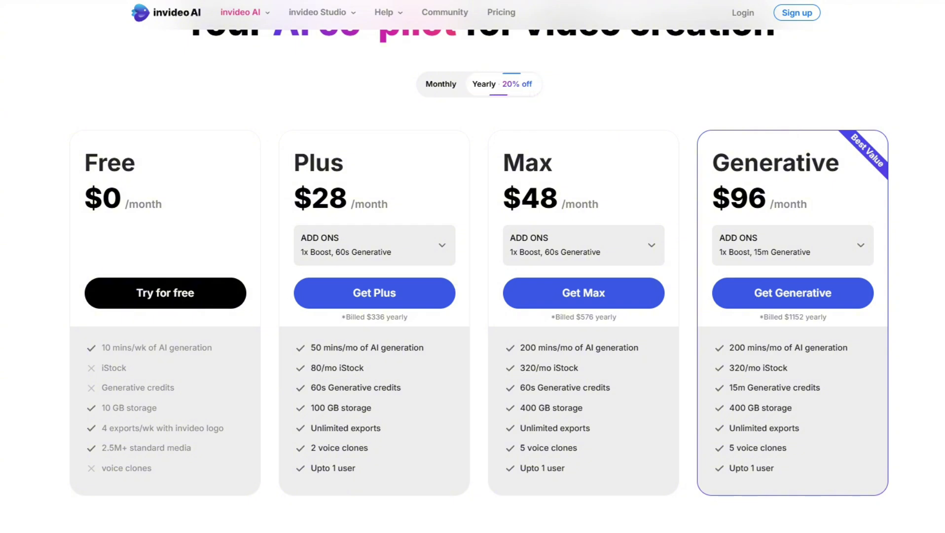
{"action": "triple_click", "coordinate": [564, 388]}
{"action": "scroll", "coordinate": [472, 295], "scroll_direction": "down", "scroll_amount": 3}
{"action": "scroll", "coordinate": [473, 295], "scroll_direction": "up", "scroll_amount": 2}
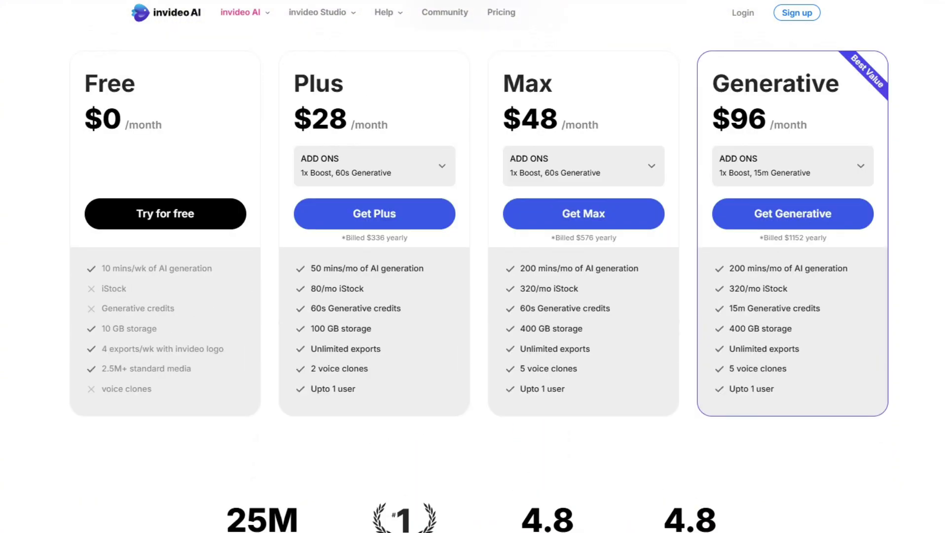
{"action": "scroll", "coordinate": [473, 295], "scroll_direction": "up", "scroll_amount": 2}
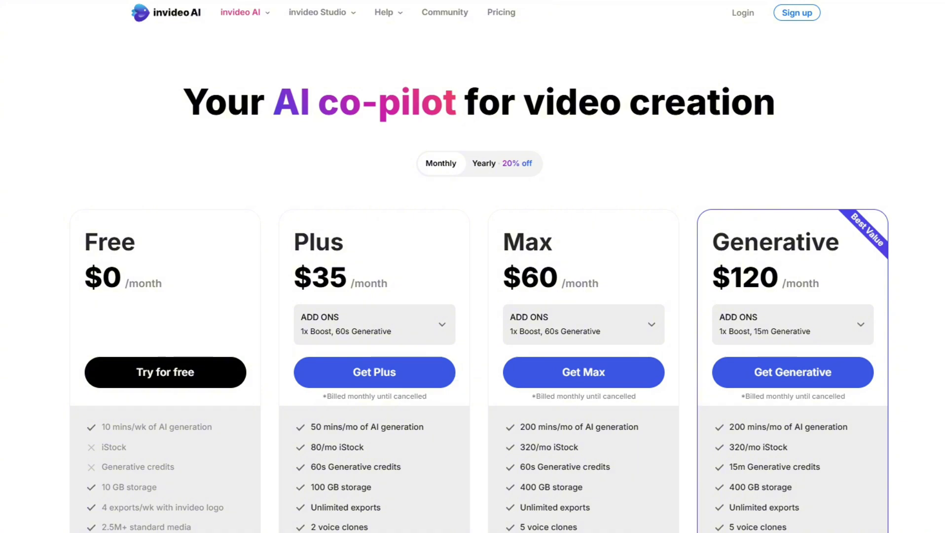
{"action": "scroll", "coordinate": [473, 295], "scroll_direction": "down", "scroll_amount": 5}
{"action": "scroll", "coordinate": [473, 295], "scroll_direction": "down", "scroll_amount": 3}
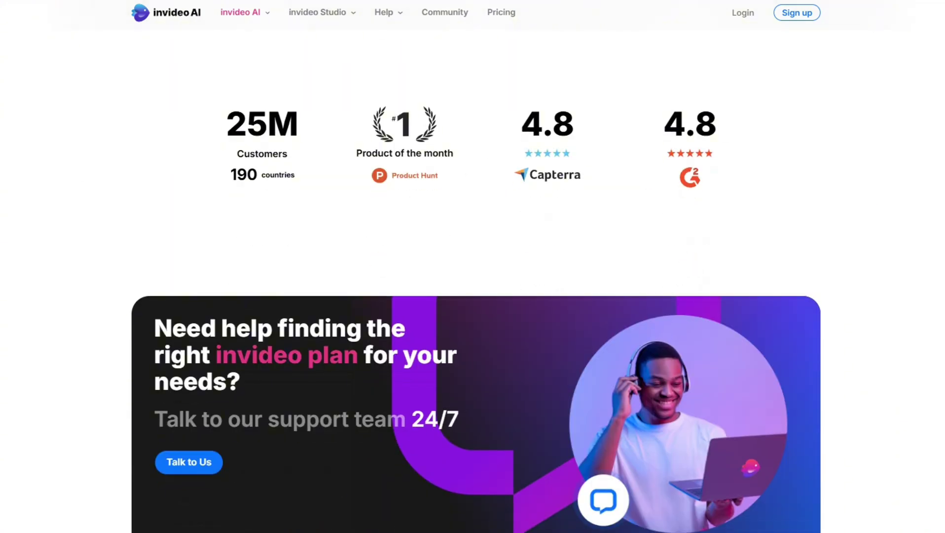